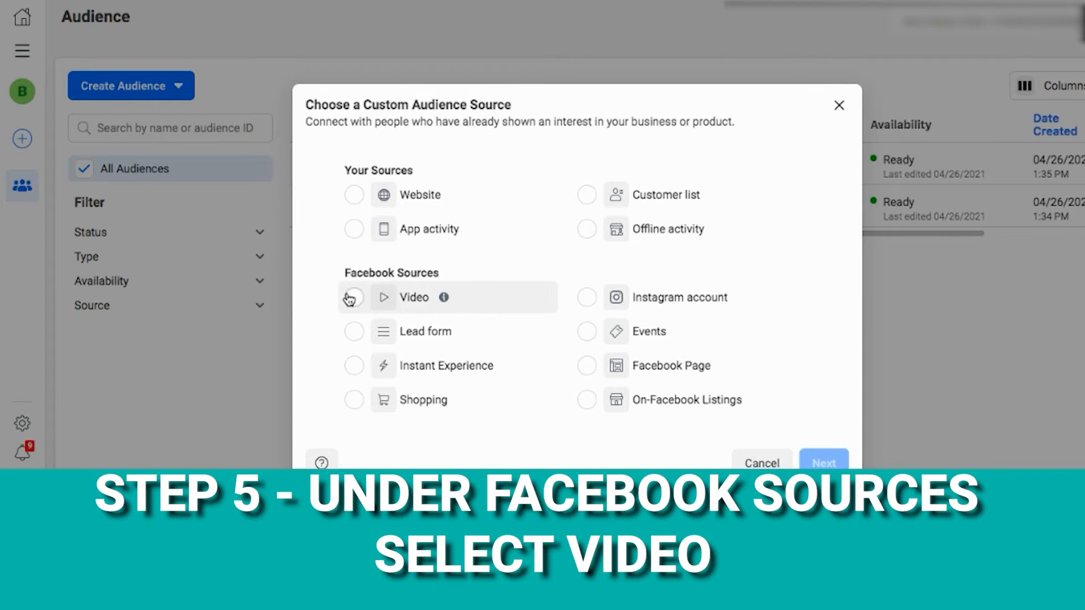
Step: Choose Video as the custom audience source and set the engagement to people who have watched 25% of the video
click(351, 298)
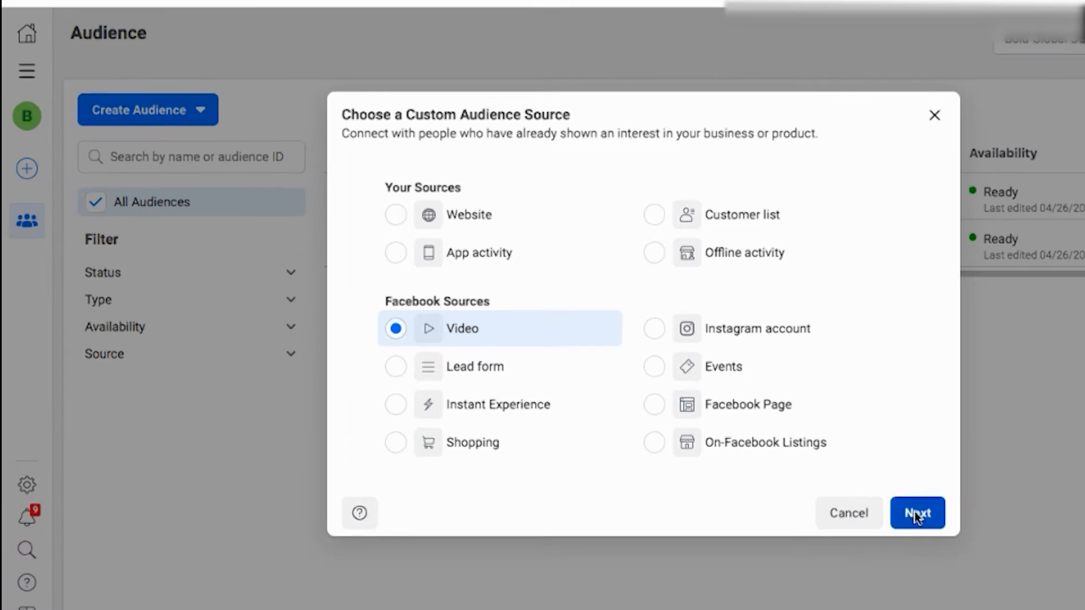
click(824, 461)
click(373, 188)
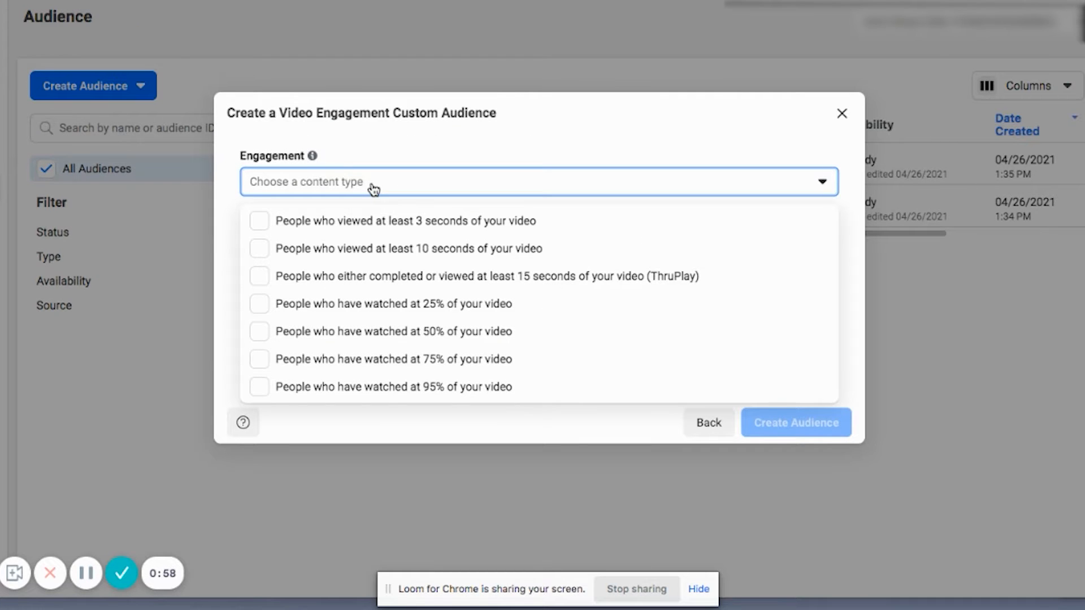
click(257, 304)
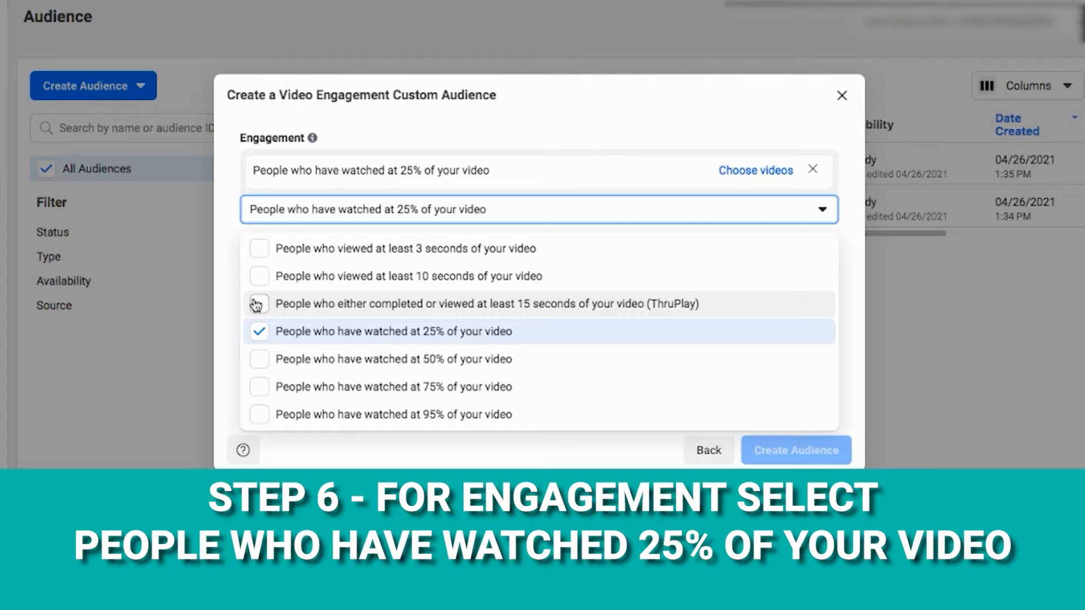
click(230, 322)
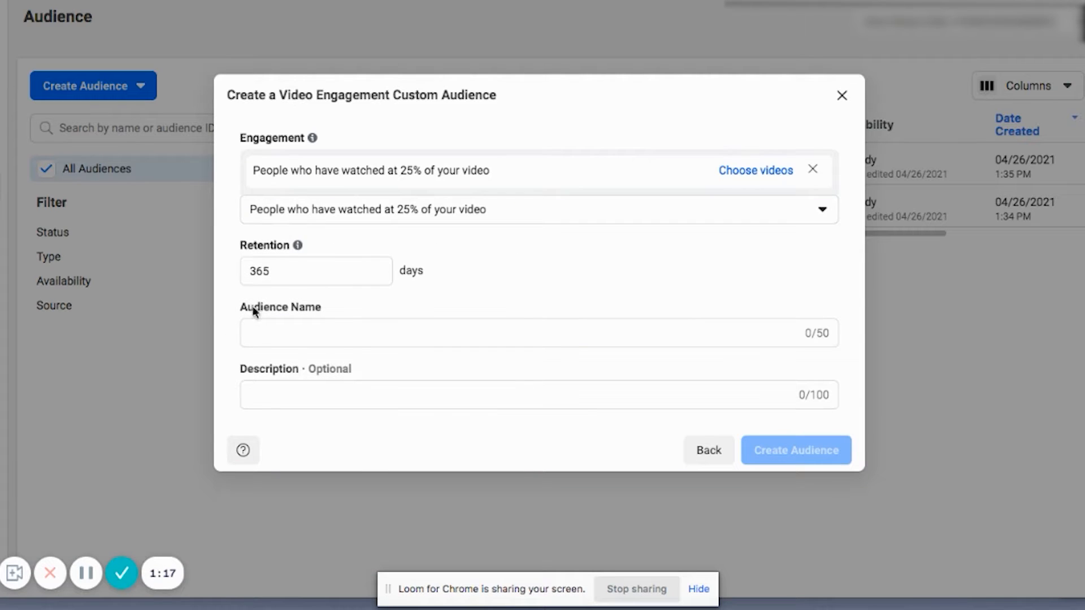
Step: Try a retention period of 500 days and set it back to 365 days
double_click(278, 271)
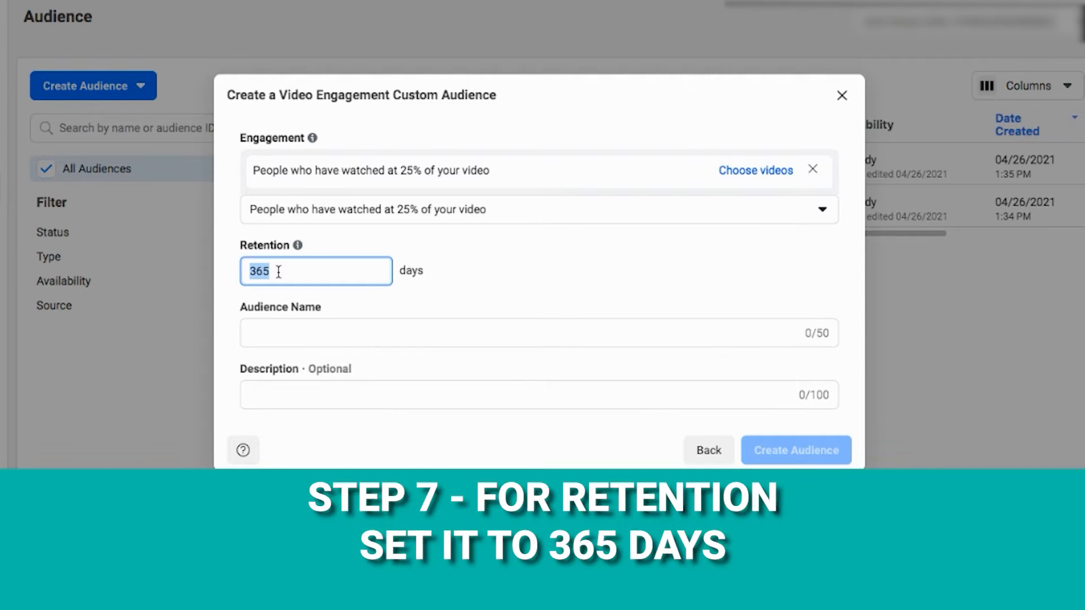
text(500)
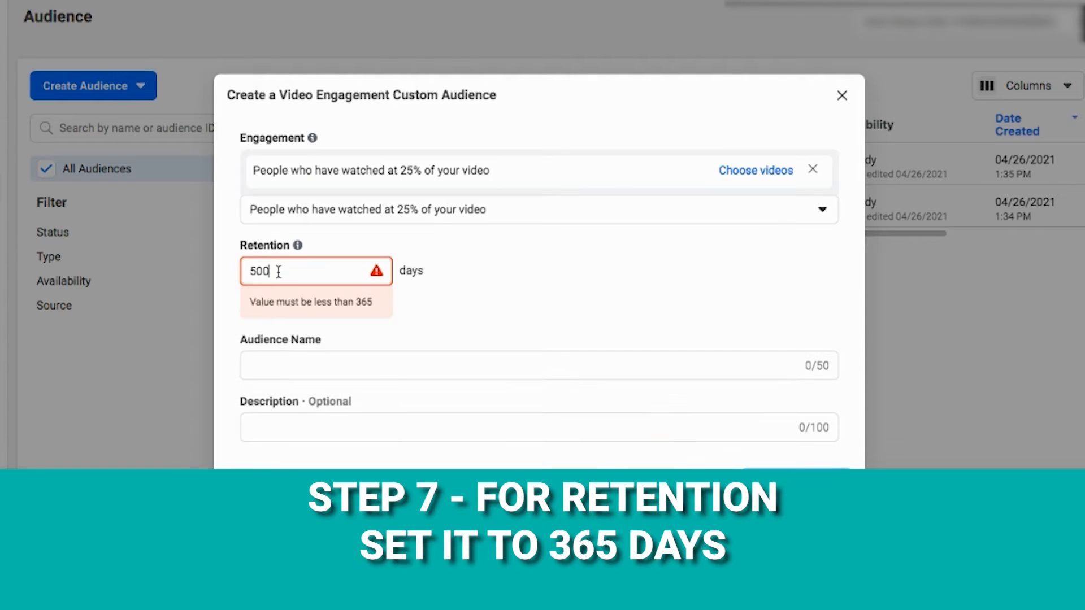
key(BackSpace)
key(BackSpace)
key(BackSpace)
text(365)
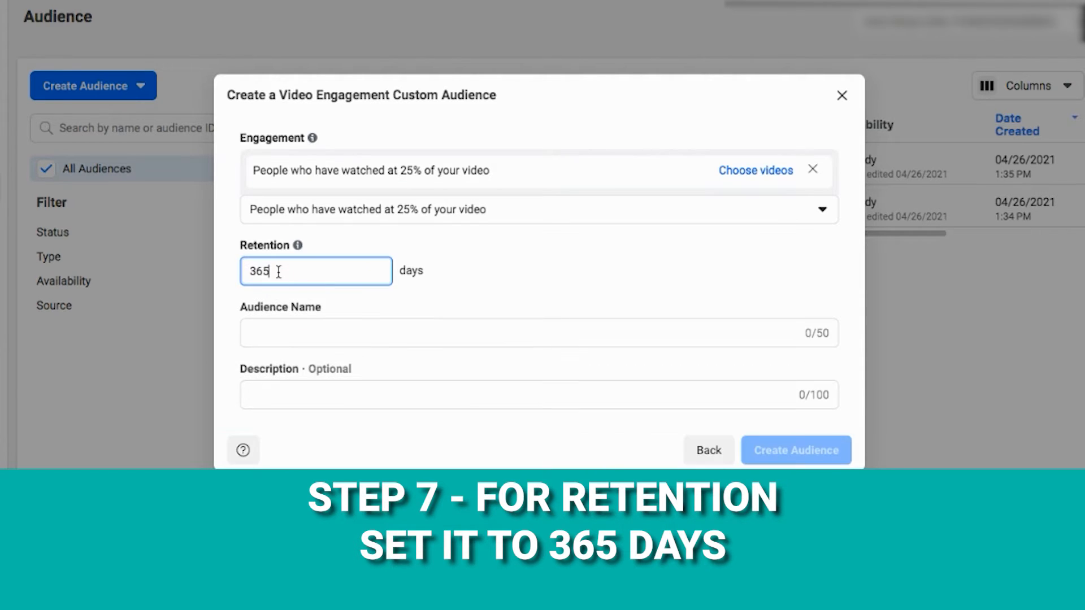
click(220, 271)
Step: Name the audience "TM-VV-25% of More" and copy the same text into its description
click(281, 326)
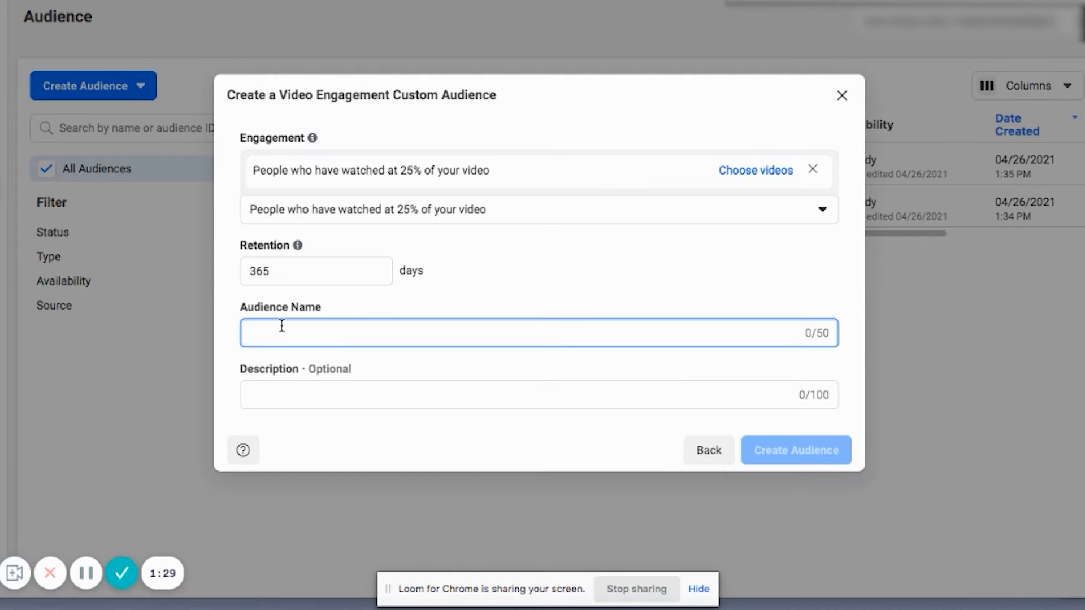
text(TM-VV-25% of )
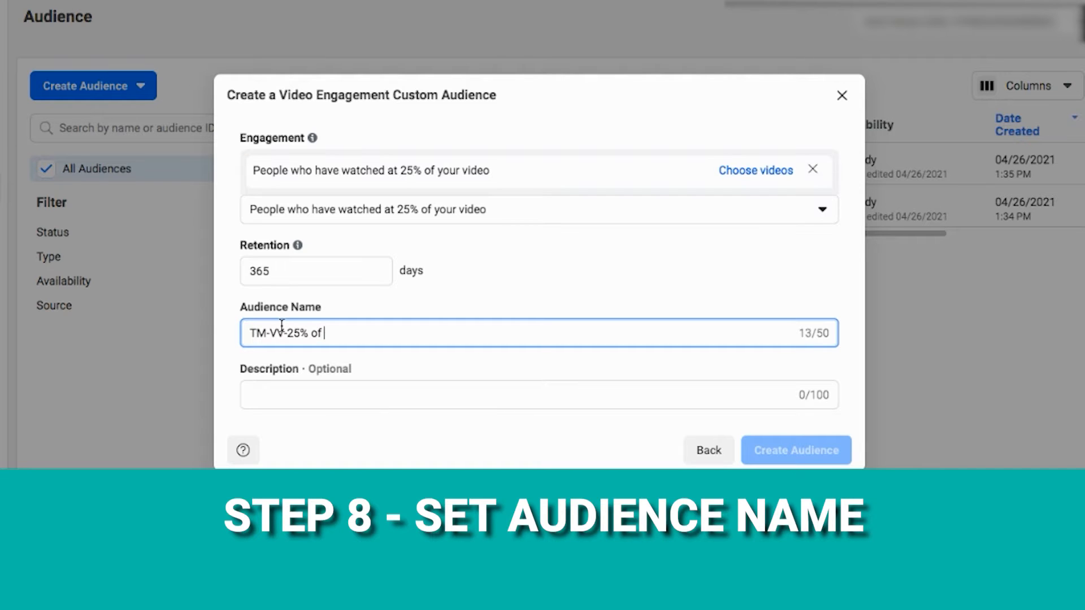
text(More)
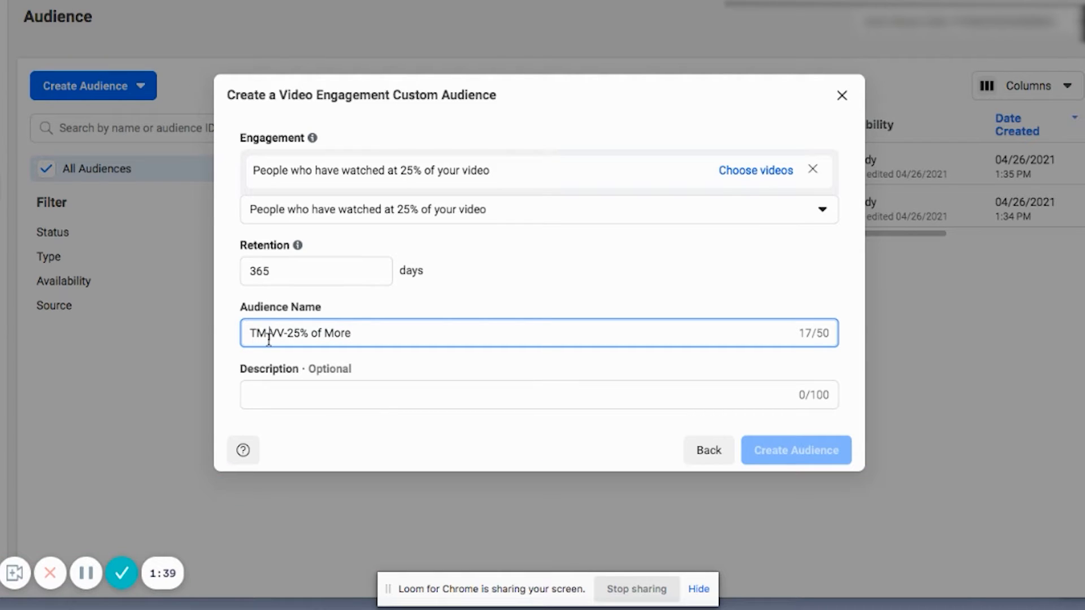
triple_click(269, 339)
key(ctrl+c)
click(269, 394)
key(ctrl+v)
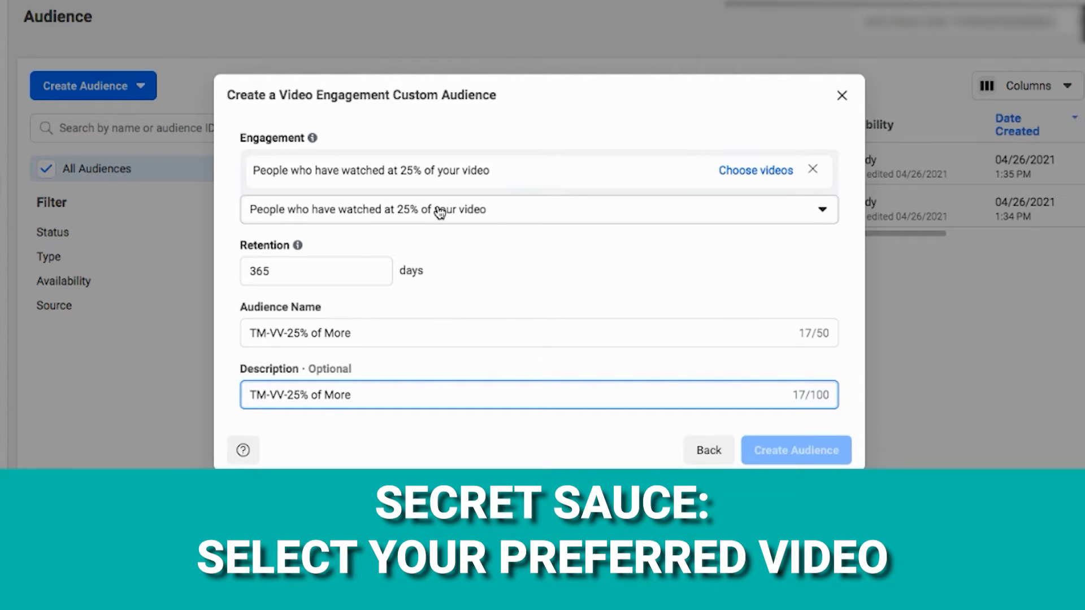
Step: Add the HR summit v2, DE&I Special Guest and 6,497-view Bold Global DEI Summit videos to the 25% engagement rule, and create the audience
click(734, 172)
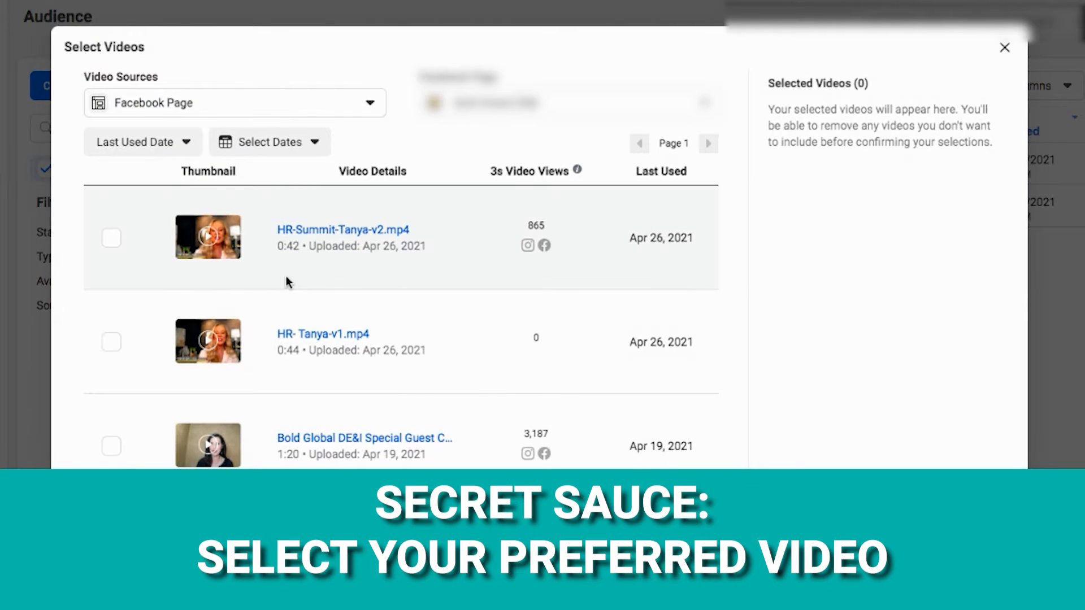
scroll(286, 279, down, 3)
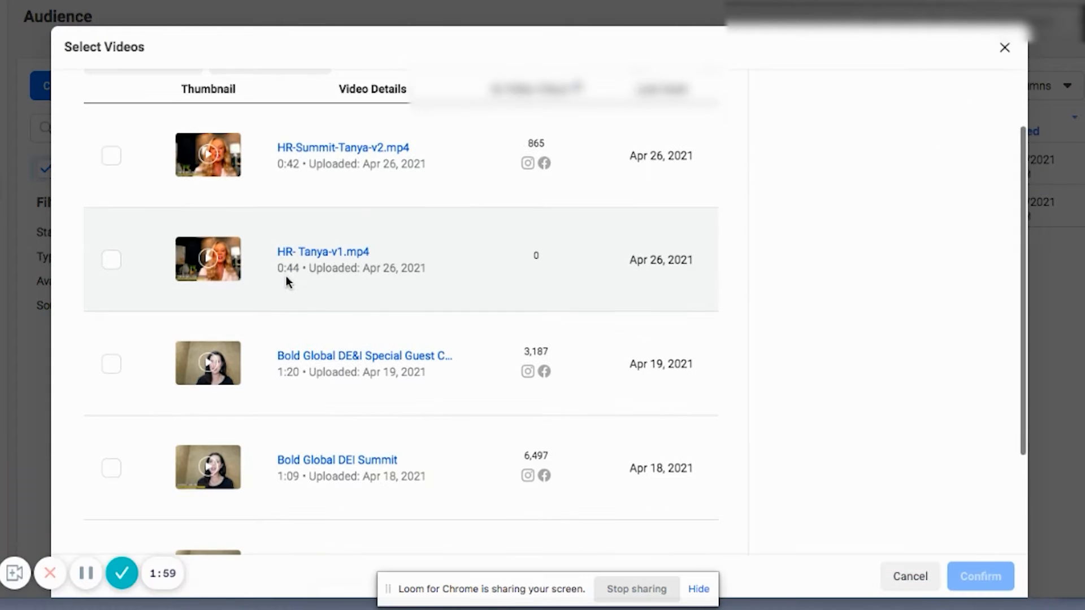
click(111, 155)
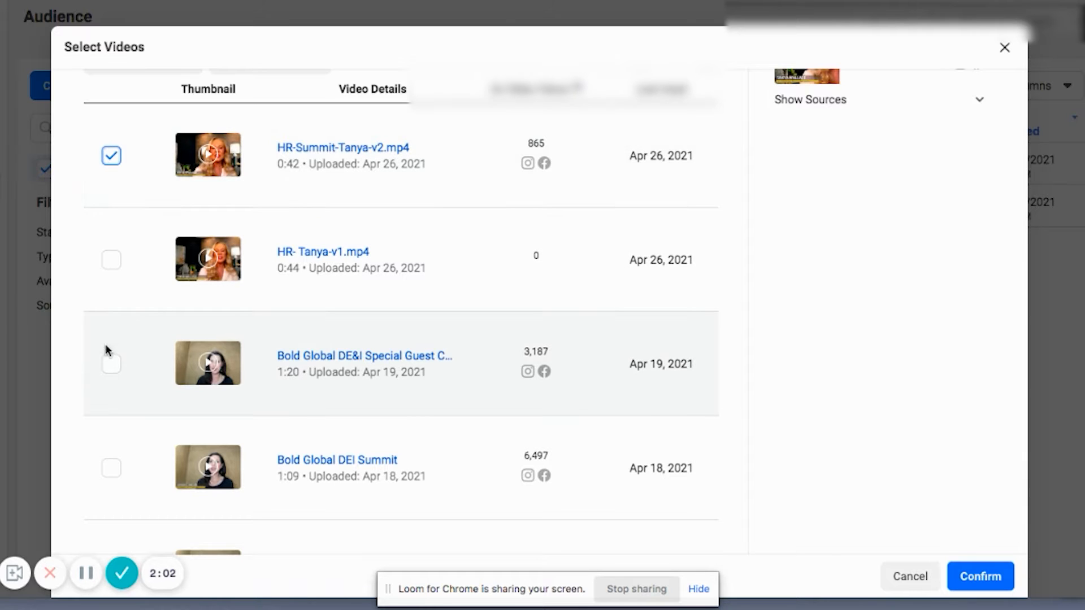
click(111, 365)
click(111, 468)
scroll(110, 466, down, 3)
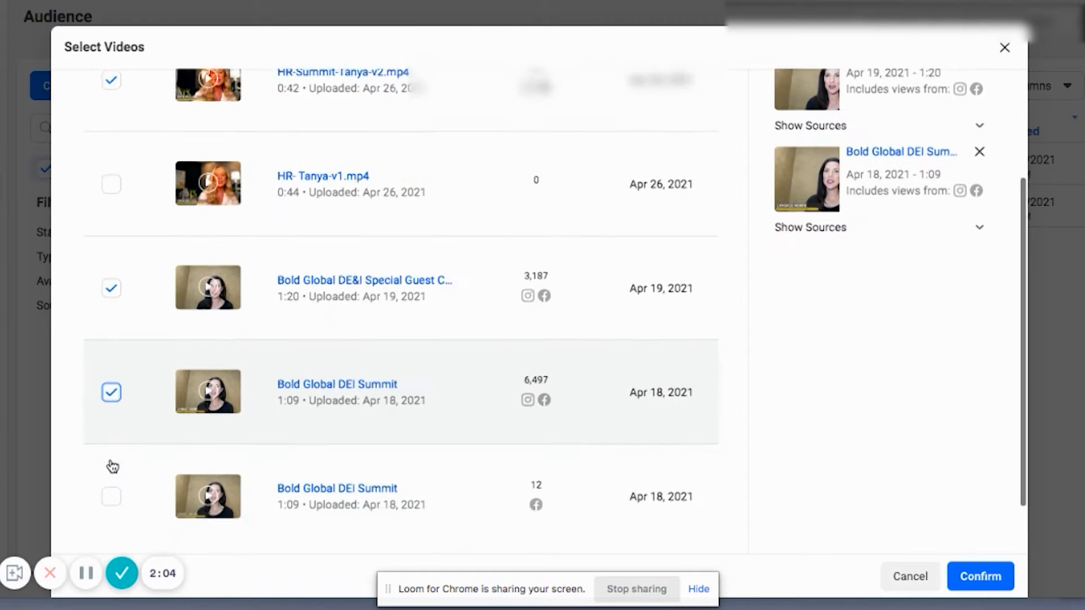
scroll(433, 372, down, 1)
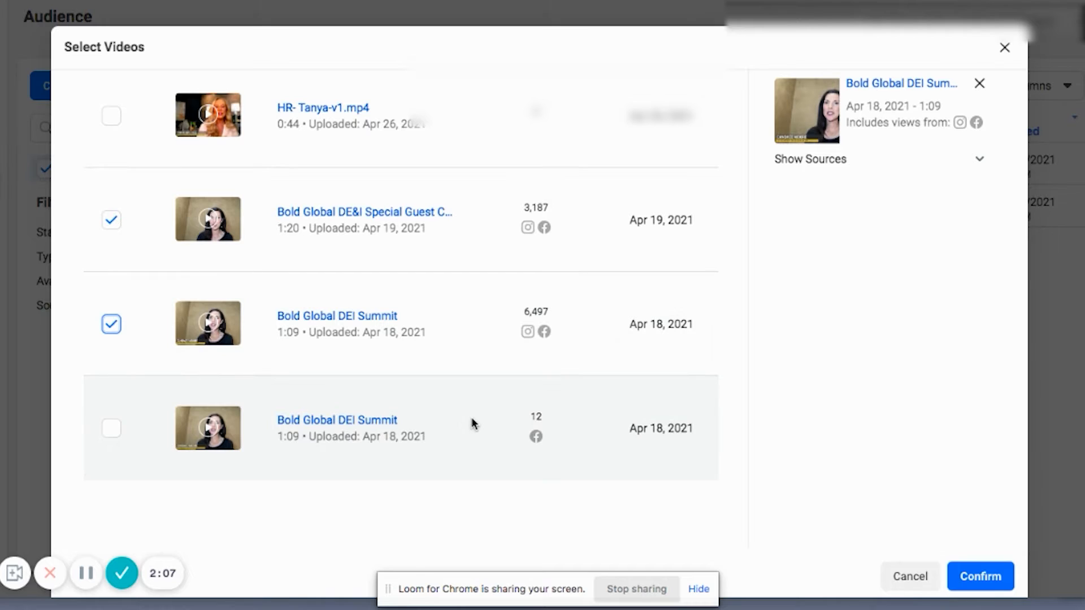
scroll(471, 417, up, 3)
scroll(473, 421, up, 3)
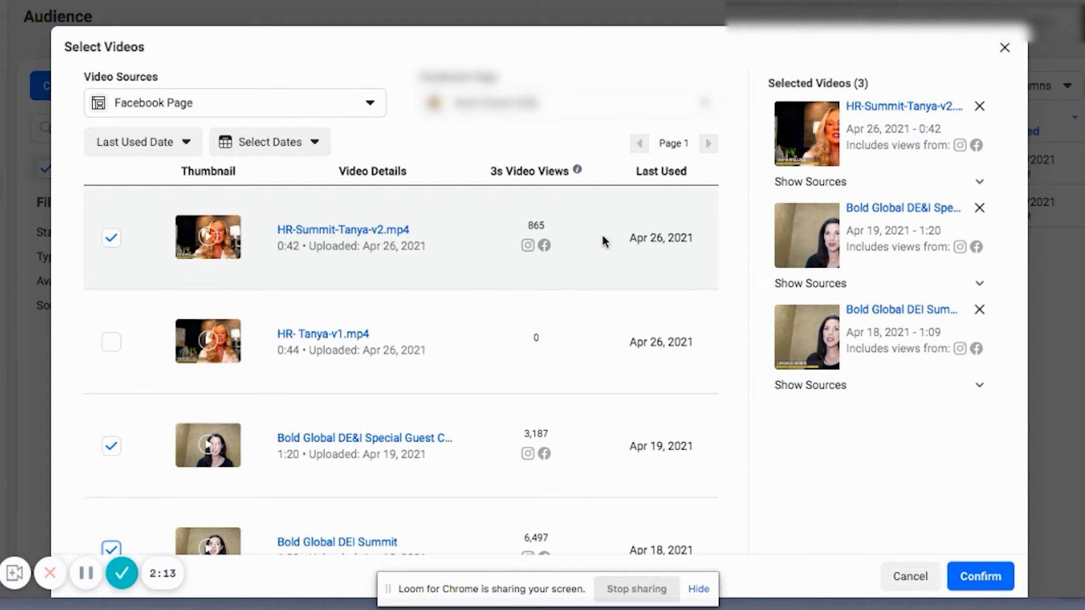
scroll(538, 291, down, 4)
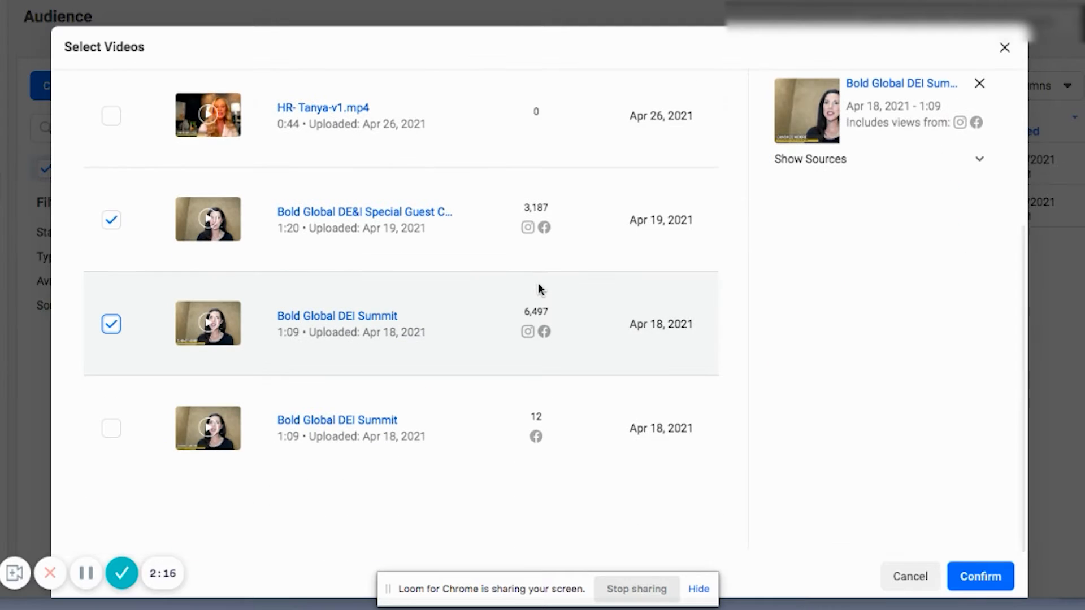
click(981, 571)
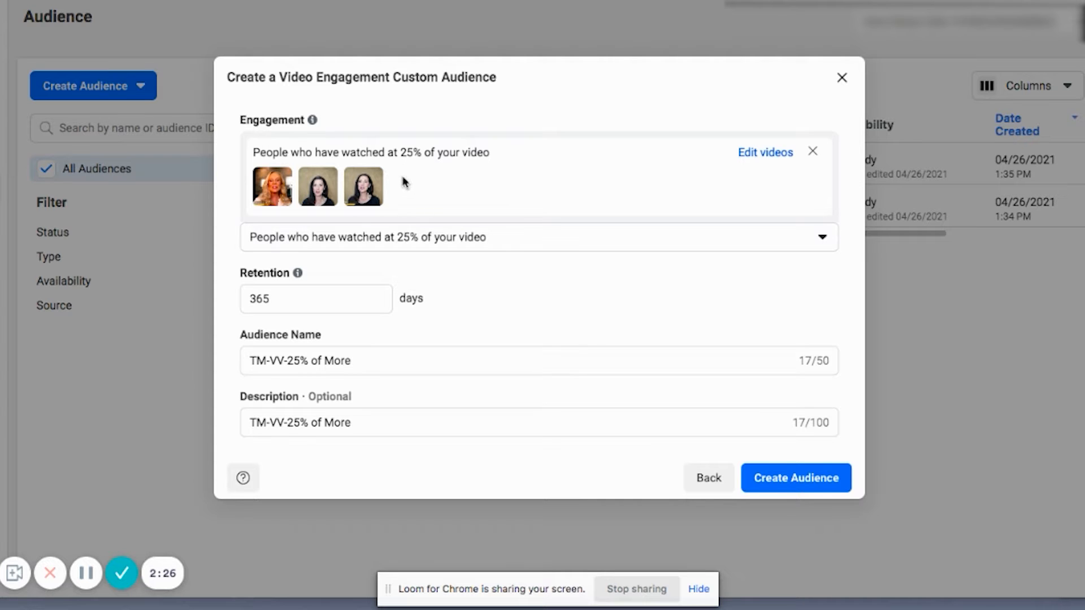
click(802, 479)
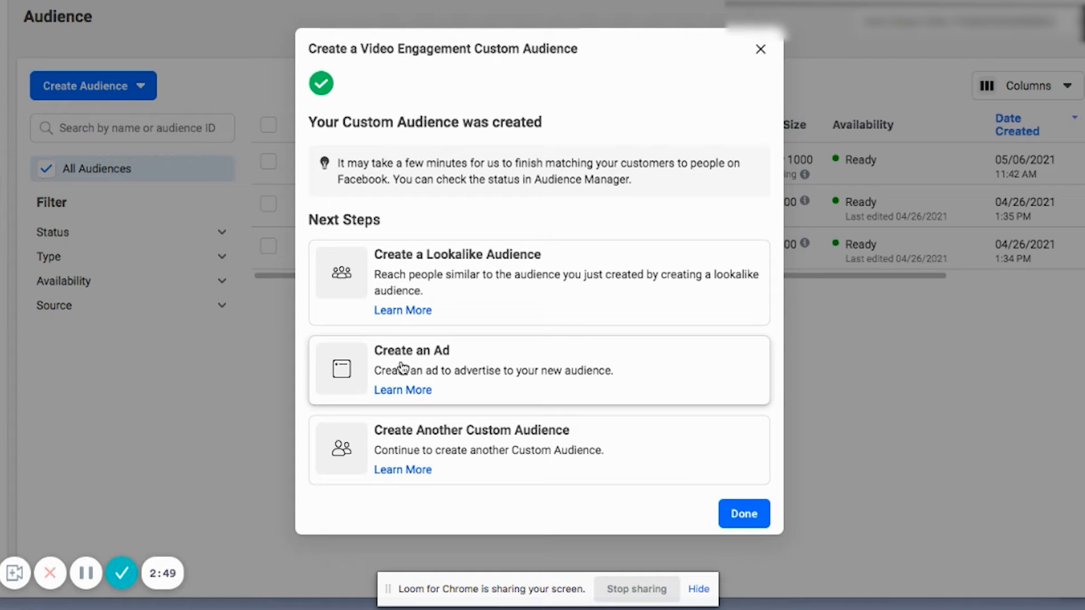
Step: Open Ads Manager from the business home page and start a new campaign with the Conversions objective
click(62, 1)
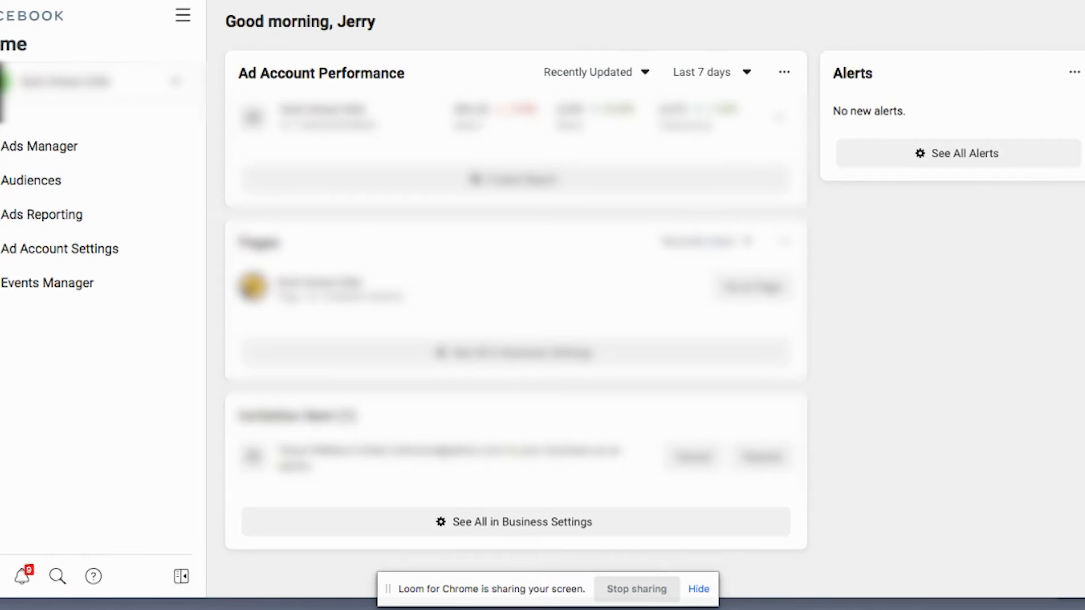
click(50, 150)
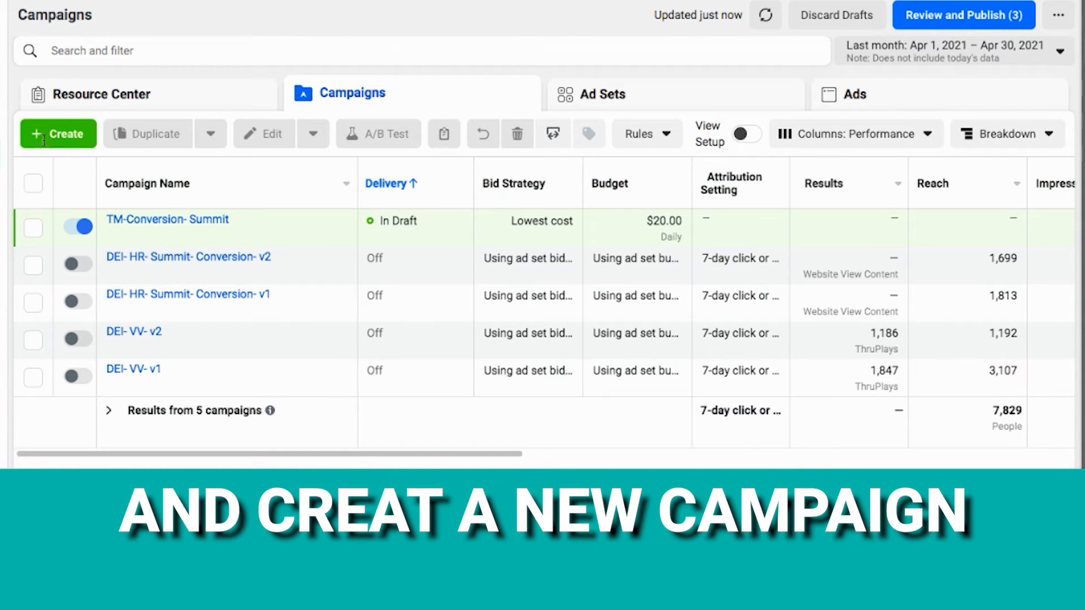
click(56, 134)
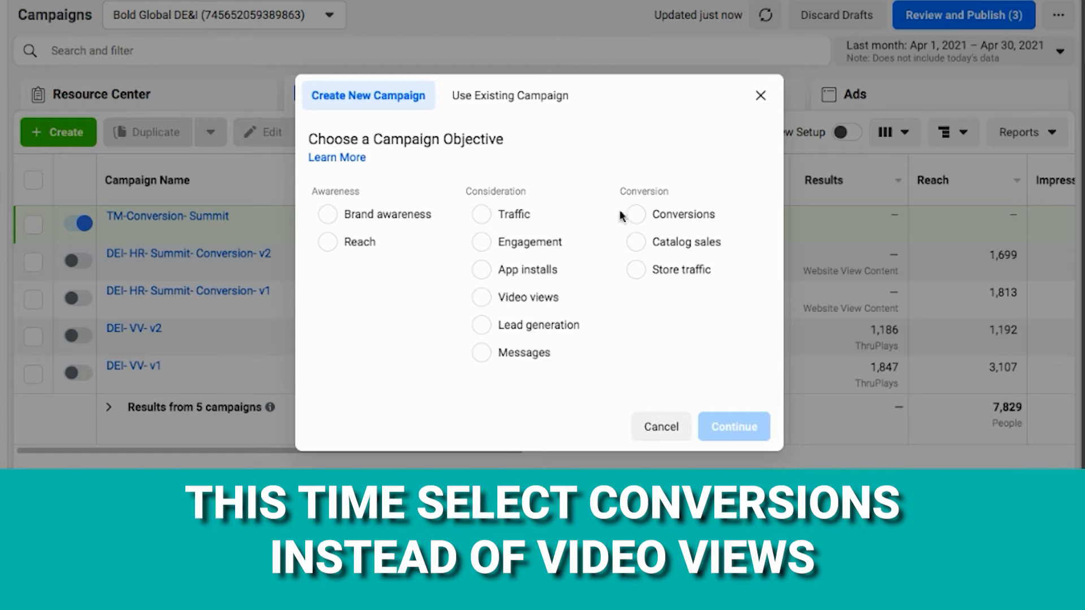
click(637, 213)
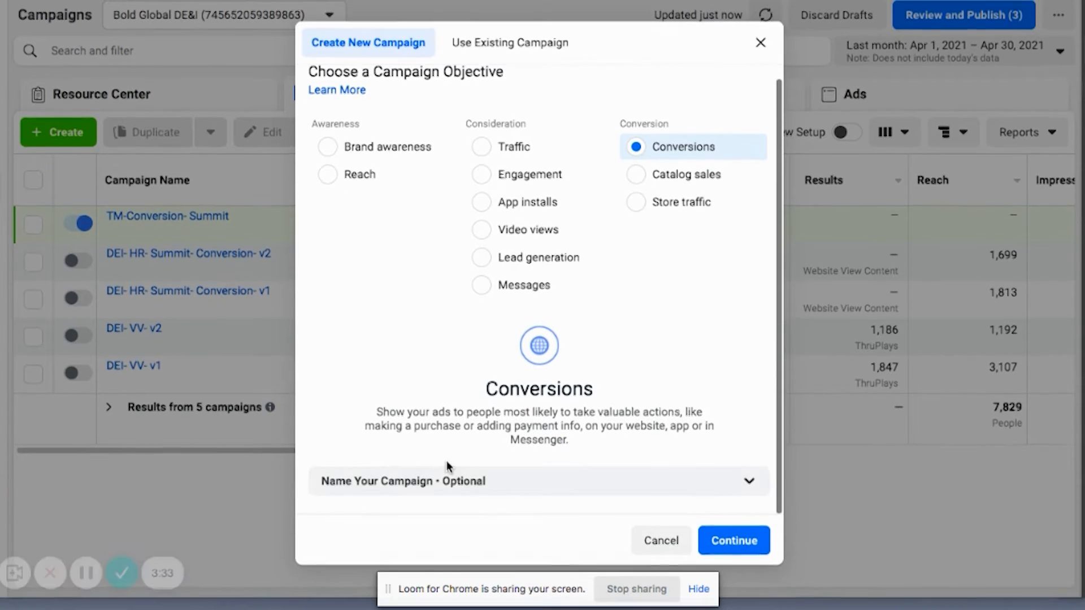
Step: Name the new campaign "TM-Conversions- Summit"
click(442, 485)
scroll(441, 480, down, 2)
click(411, 435)
text(TM)
text(-Conversions- Summit)
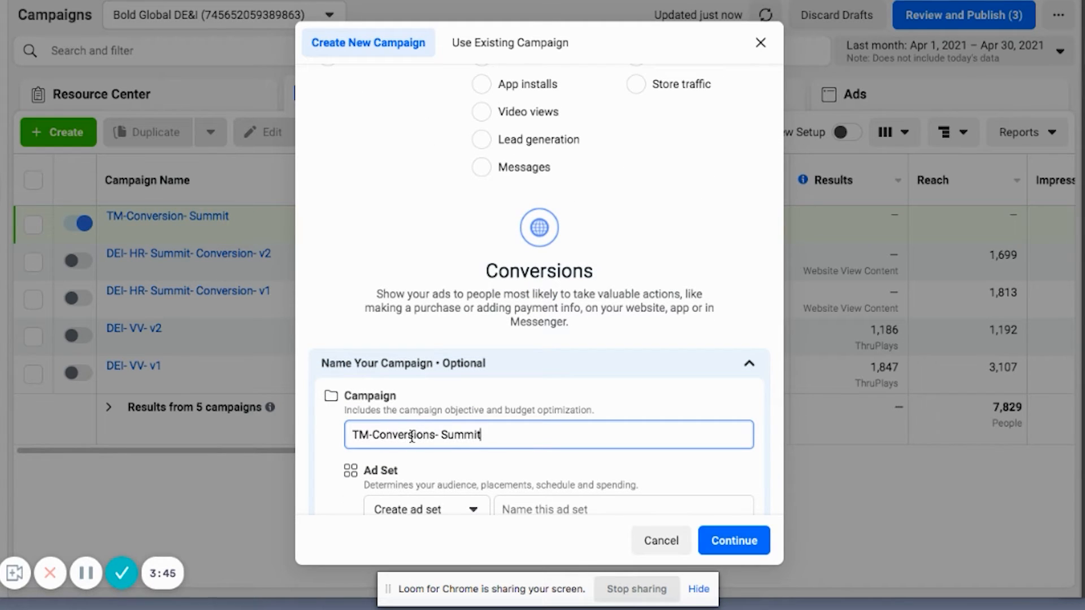
Step: Name the ad set "TM-VV- Awareness" and the ad "Copy 1- Image 1", and continue to the campaign settings
scroll(443, 397, down, 2)
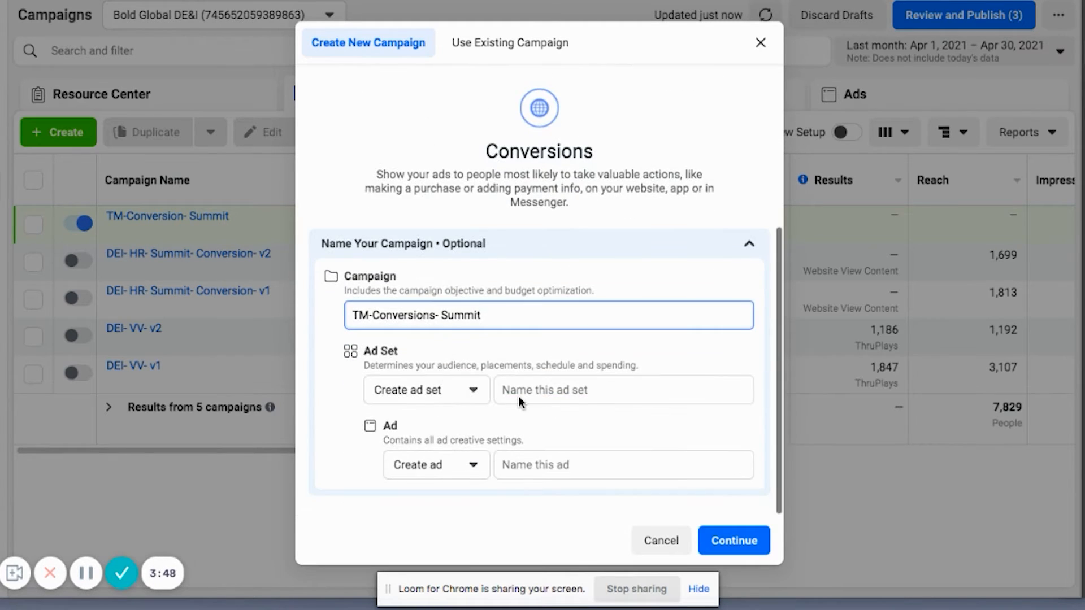
click(531, 388)
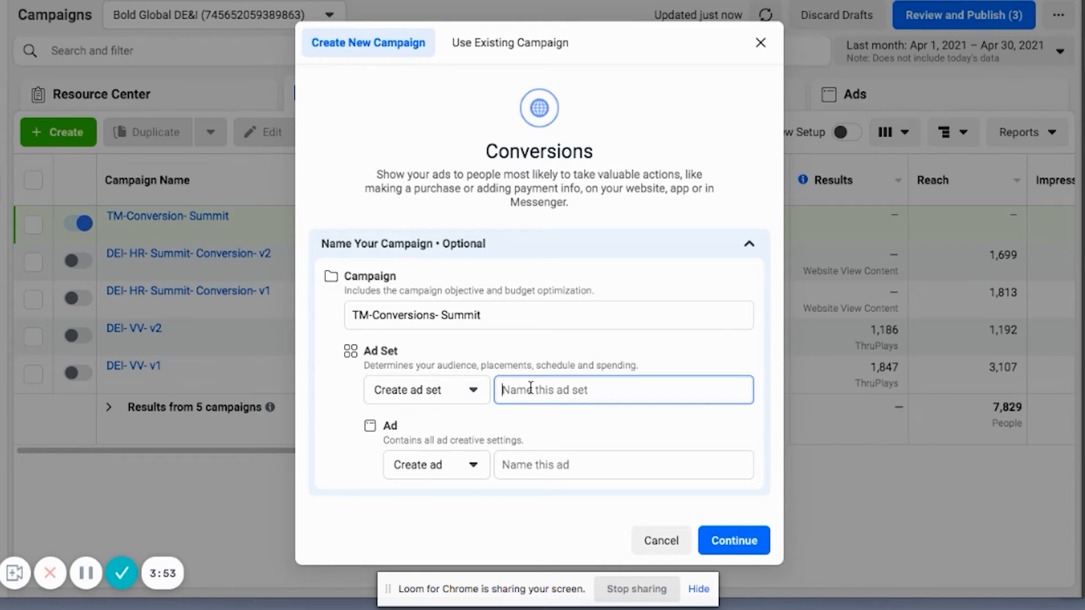
text(TM-VV- Awareness)
click(533, 460)
text(Copy 1- Image)
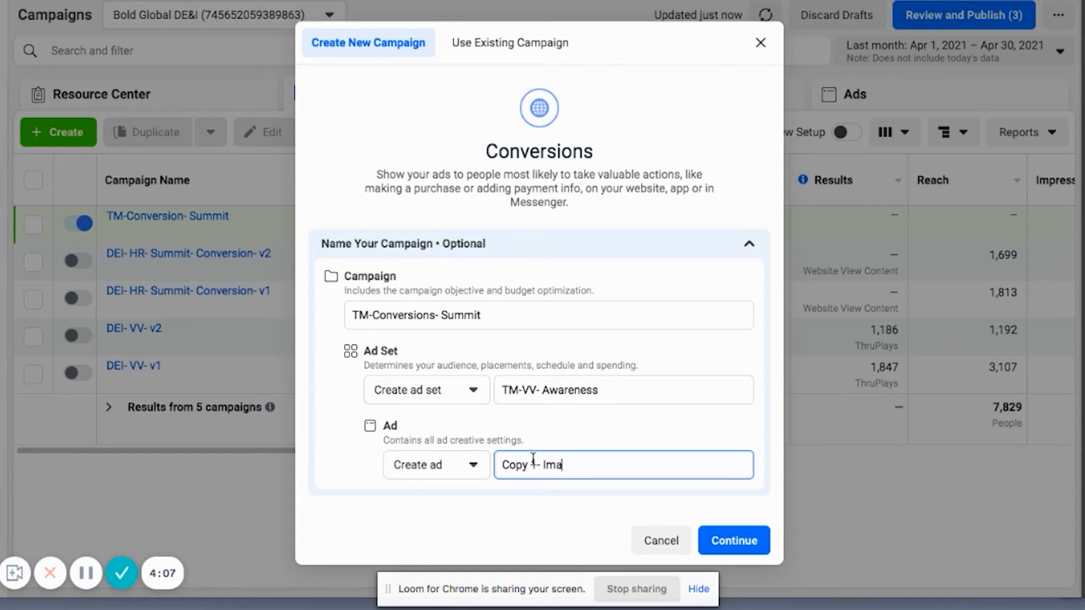
click(757, 541)
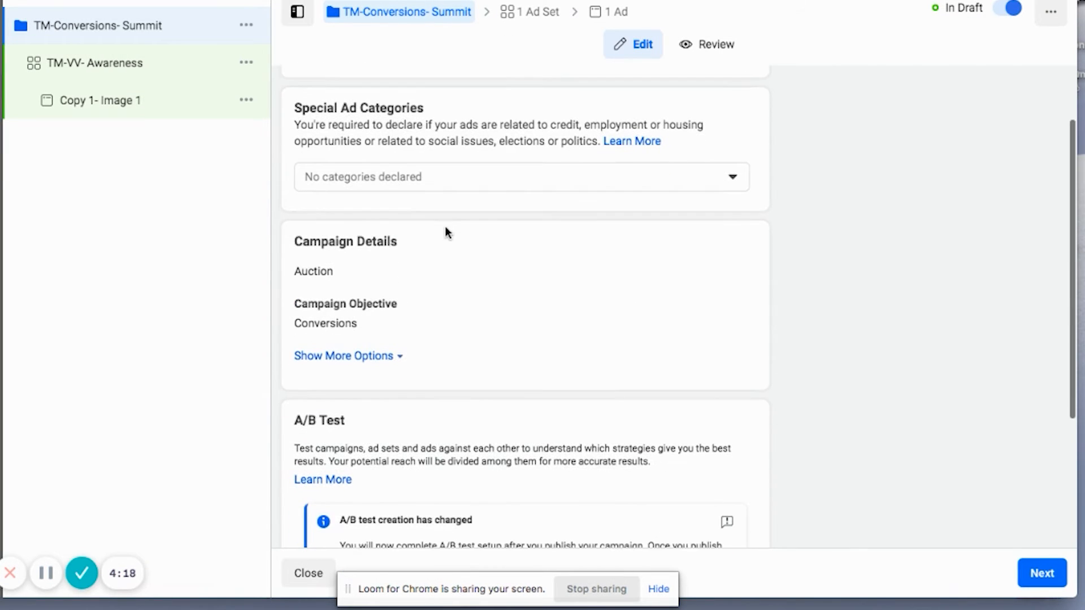
Step: Turn on Campaign Budget Optimization for the TM-Conversions- Summit campaign
scroll(445, 226, down, 2)
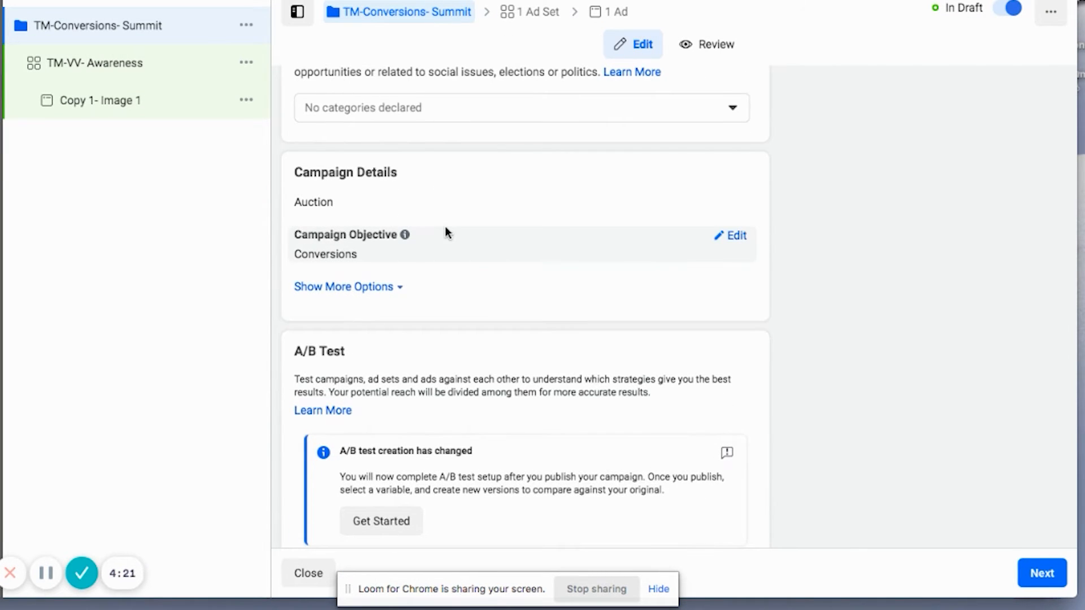
scroll(445, 227, down, 2)
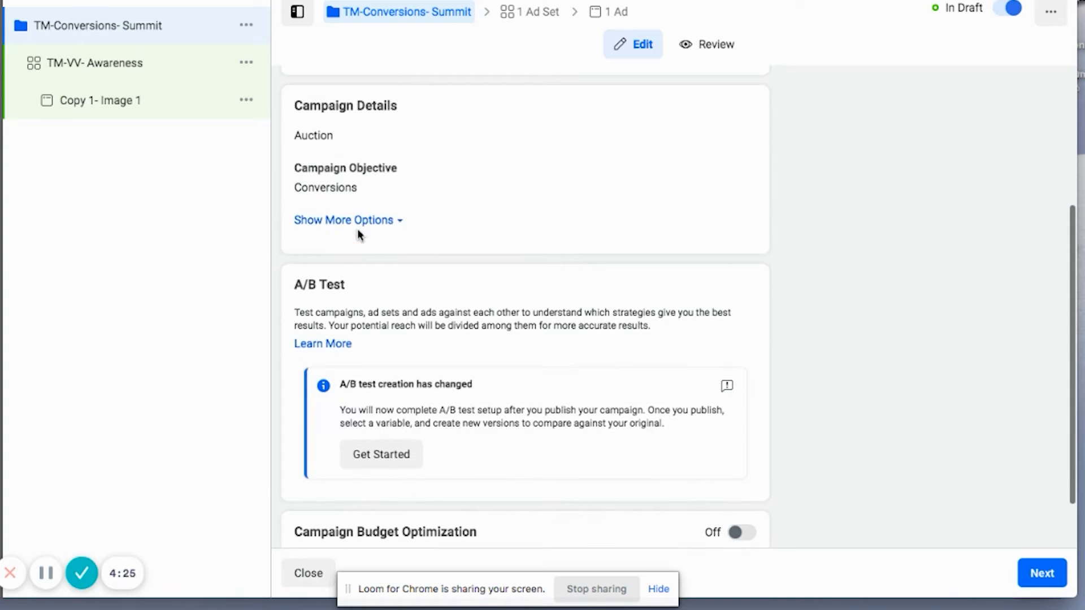
scroll(342, 225, down, 2)
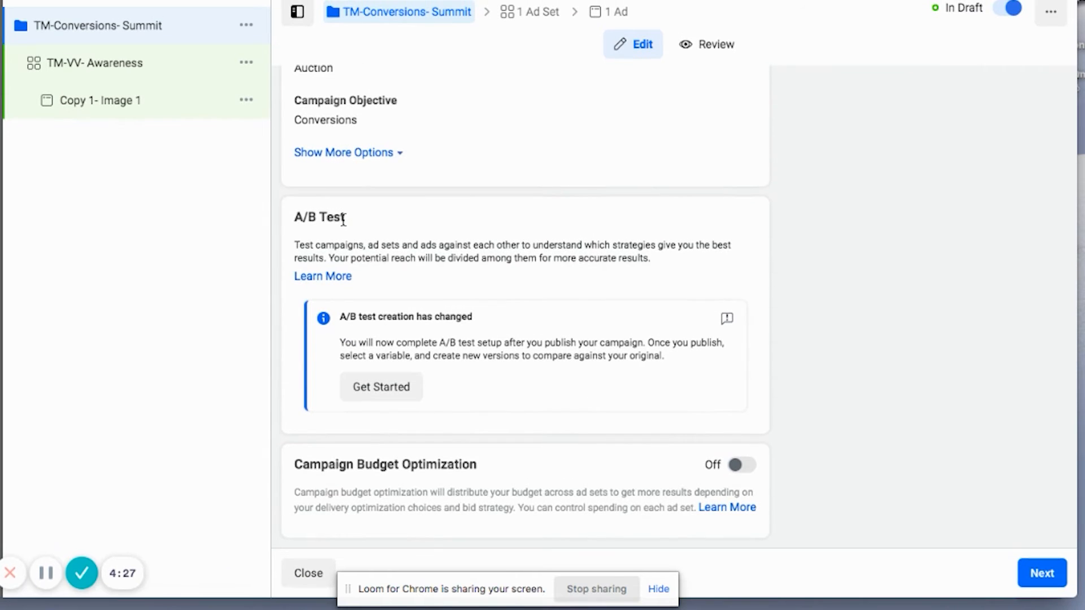
click(748, 469)
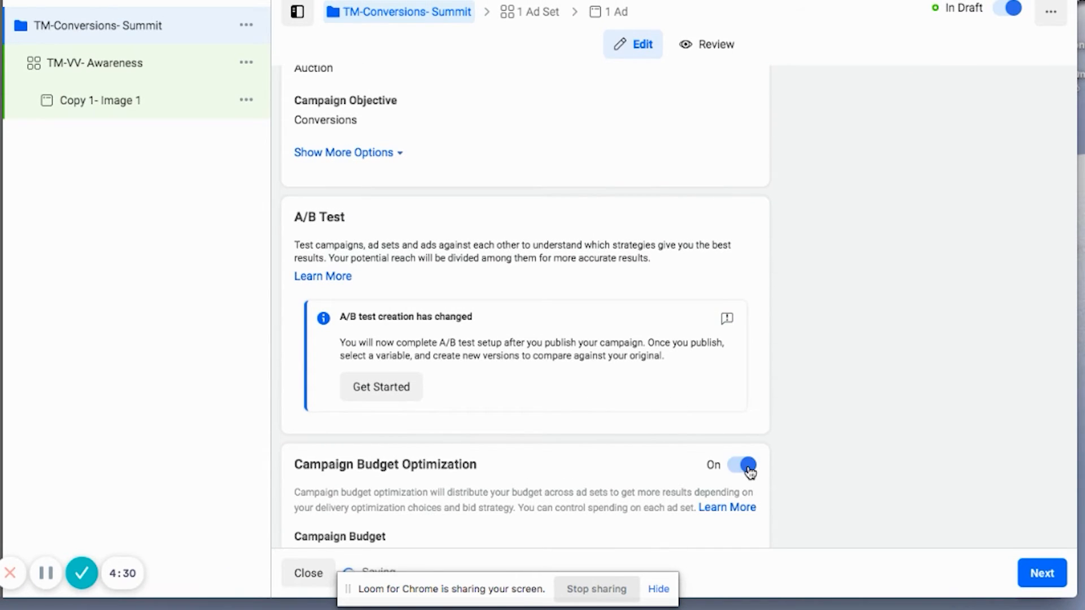
scroll(481, 385, down, 5)
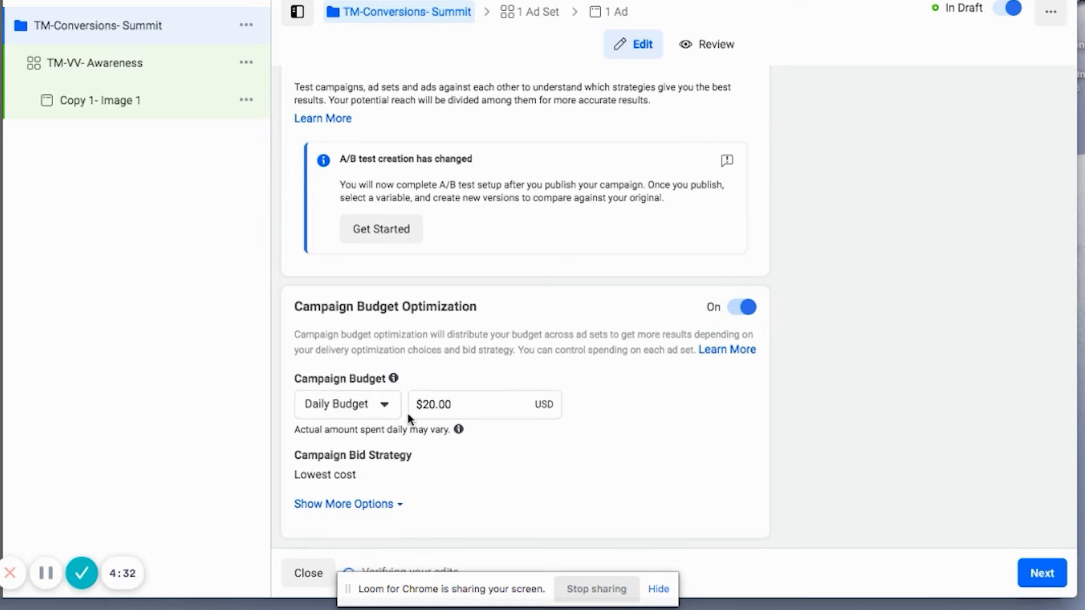
mouse_move(428, 435)
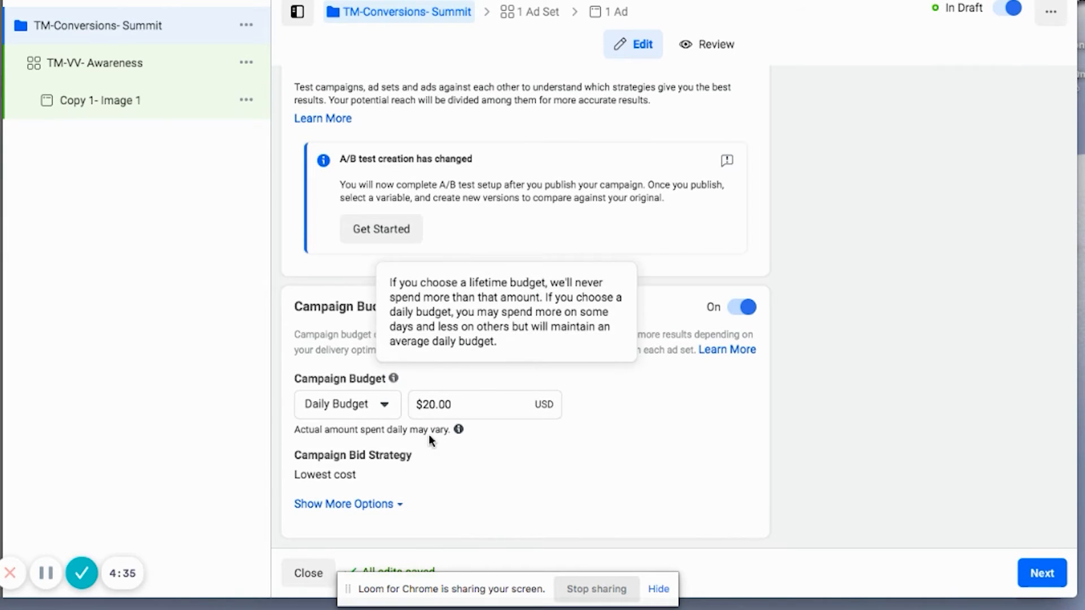
Step: Open the TM-VV- Awareness ad set and choose Initiate Checkout as its website conversion event
click(132, 67)
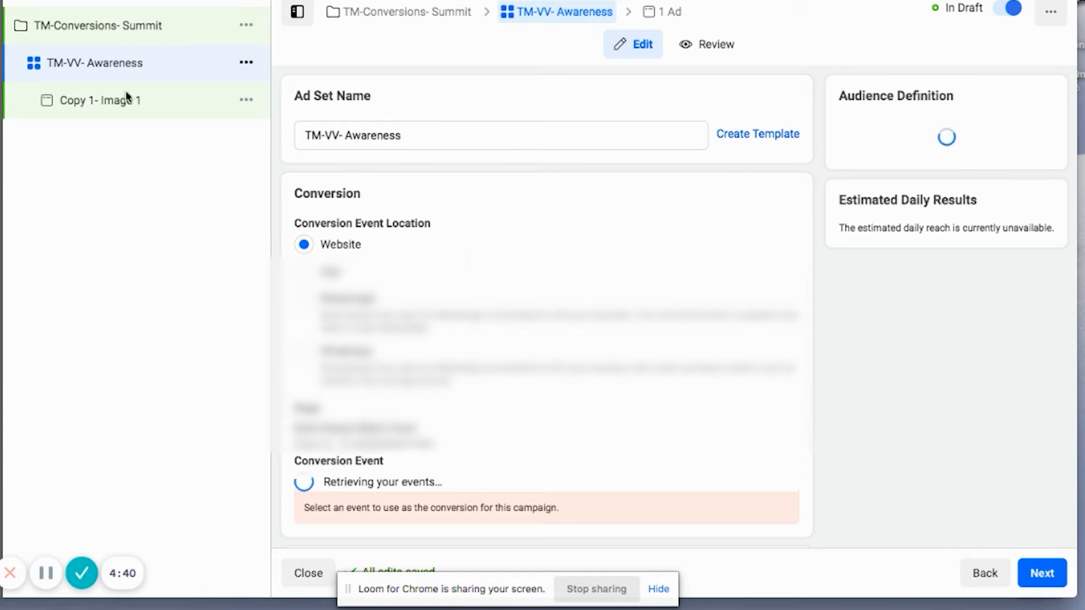
scroll(368, 177, down, 2)
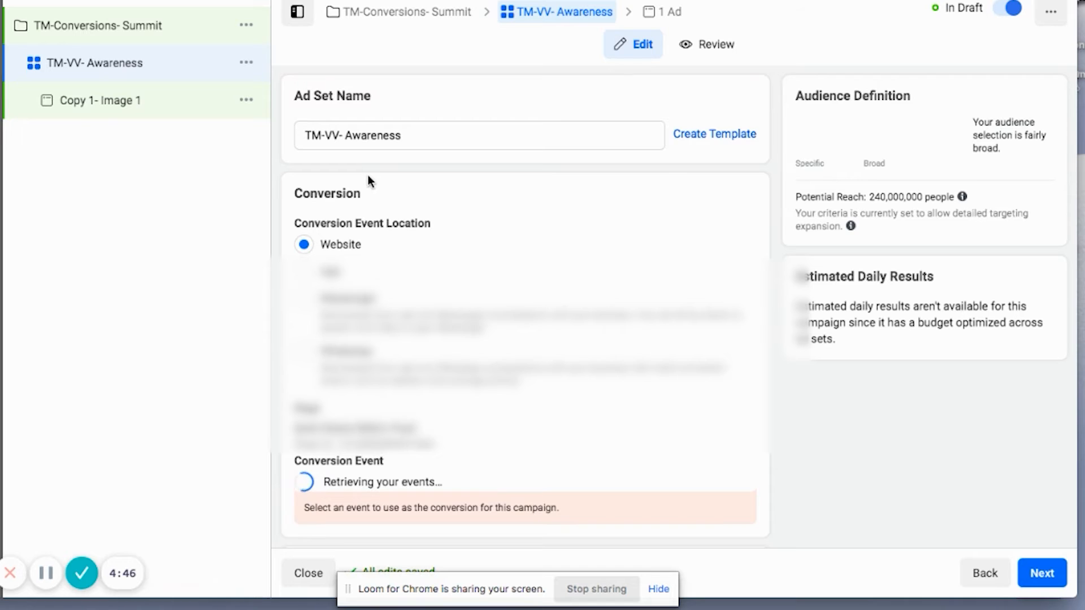
scroll(362, 307, down, 4)
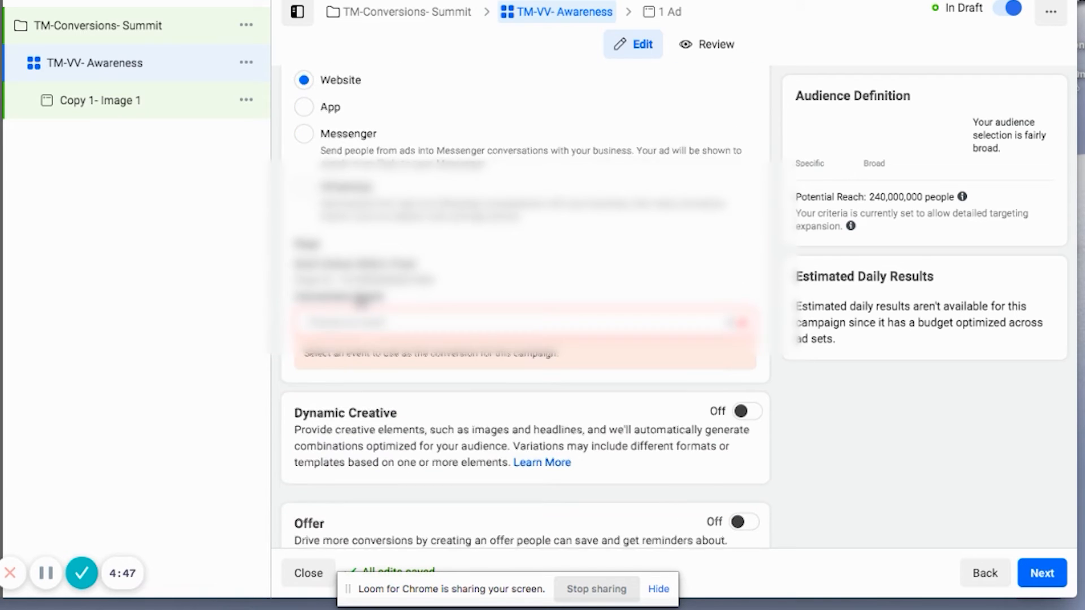
click(363, 322)
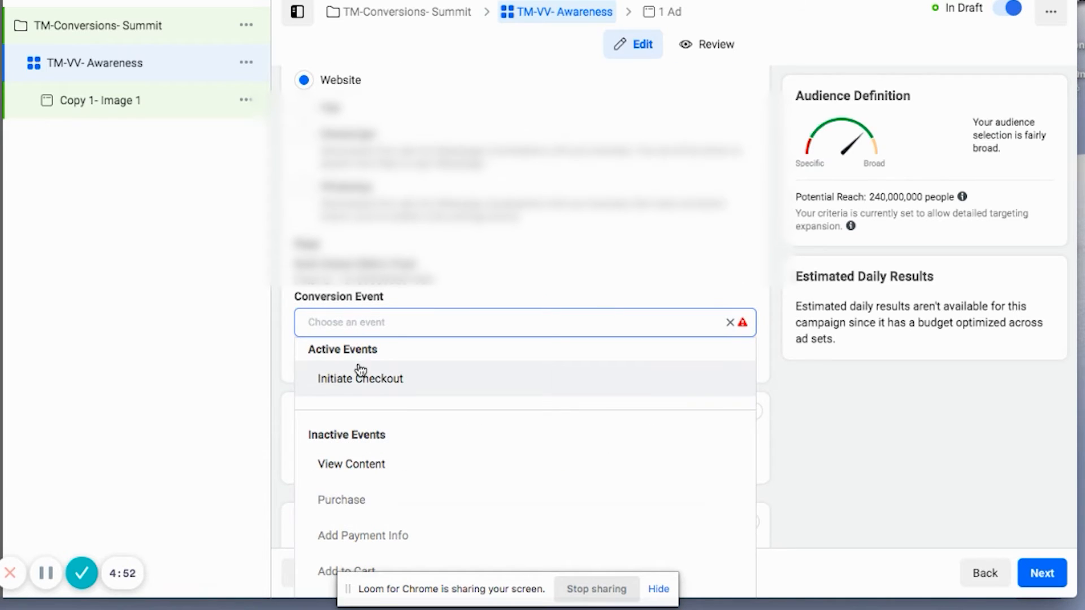
mouse_move(360, 386)
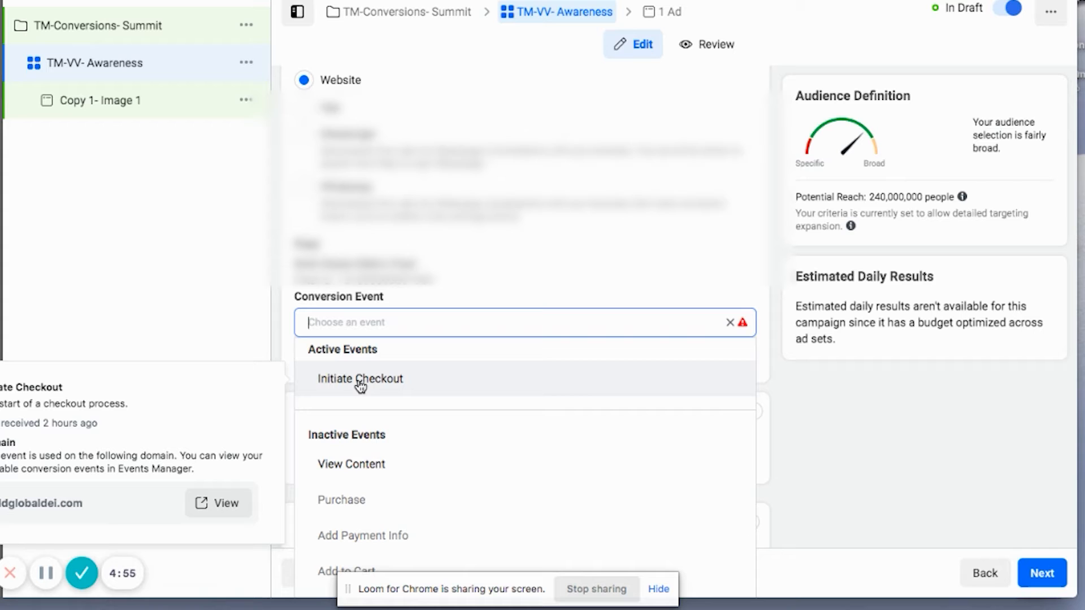
click(360, 380)
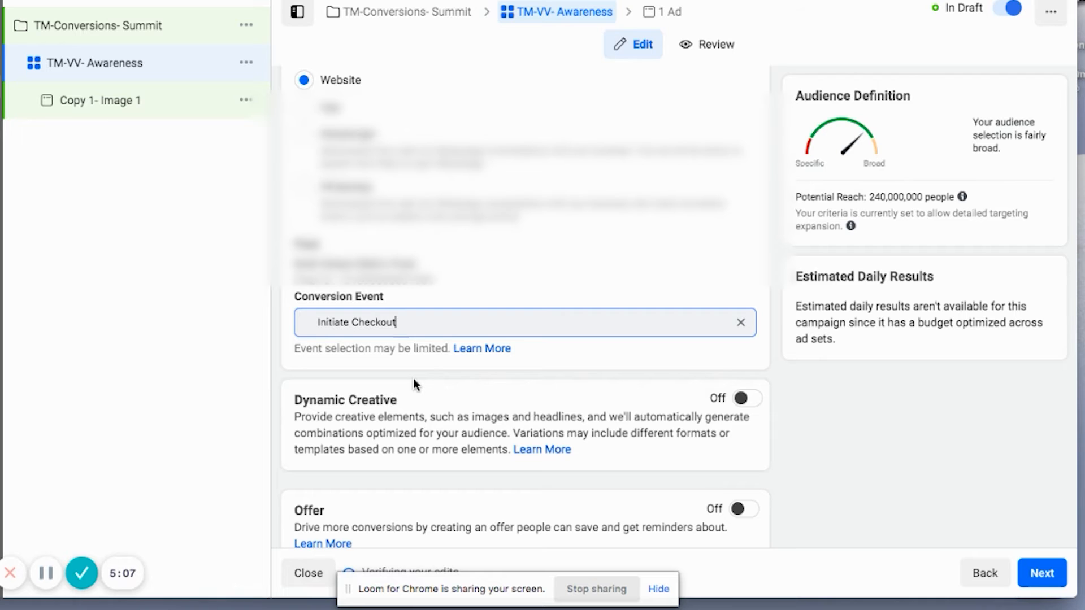
Step: Add the custom audience "TM-VV-25% of More" to the ad set's audience targeting
scroll(414, 384, down, 5)
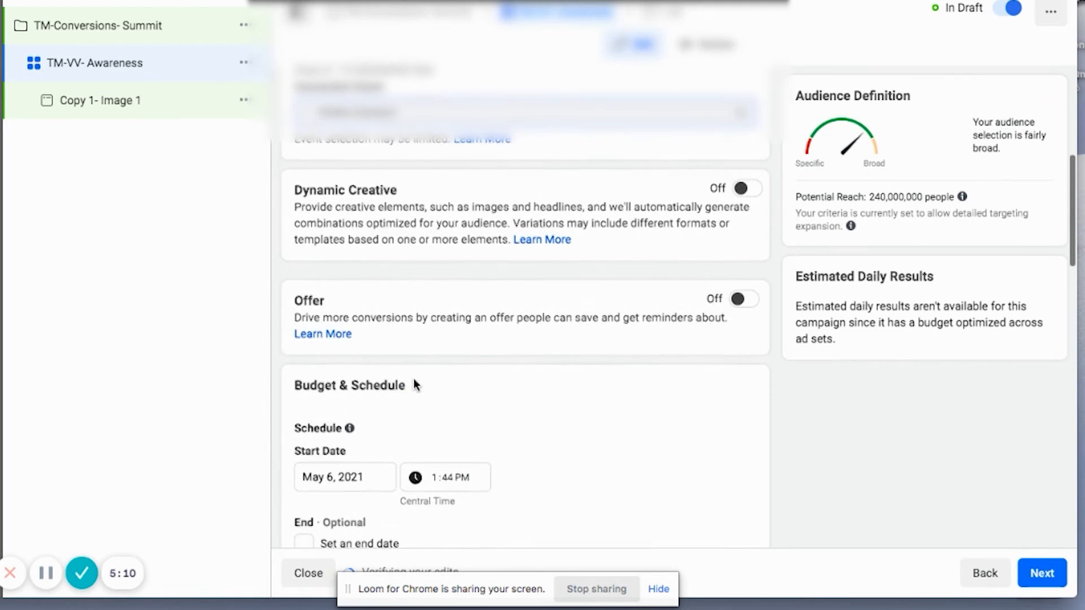
scroll(414, 384, down, 6)
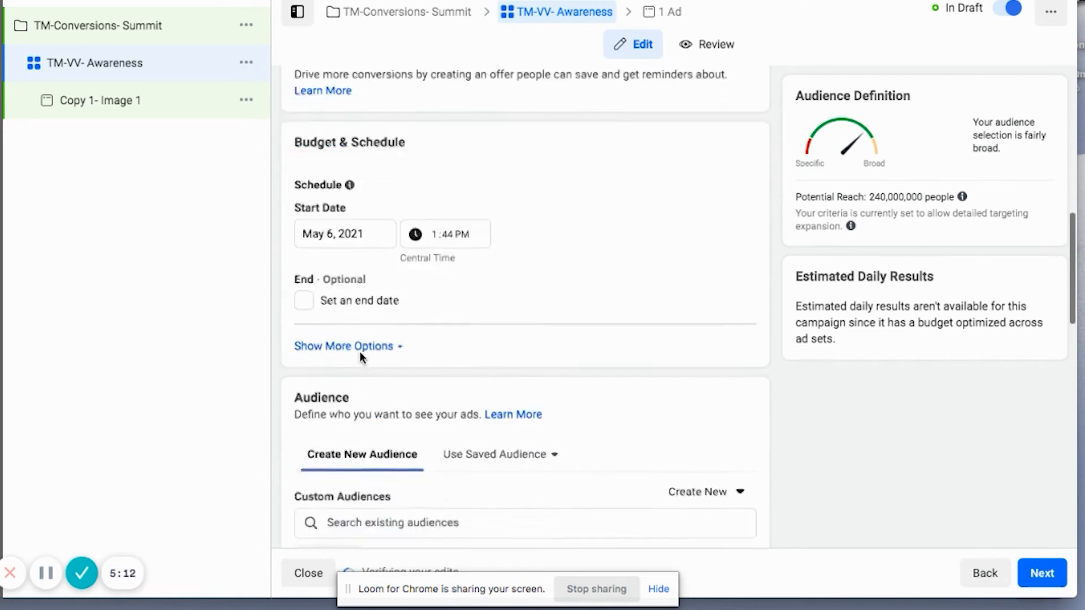
scroll(349, 332, down, 1)
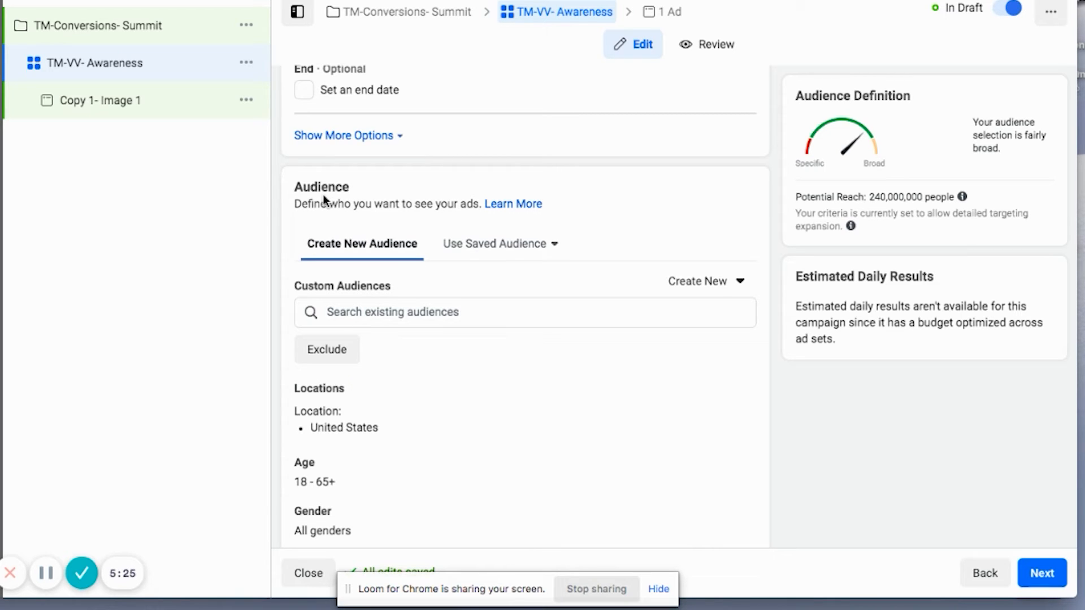
click(360, 321)
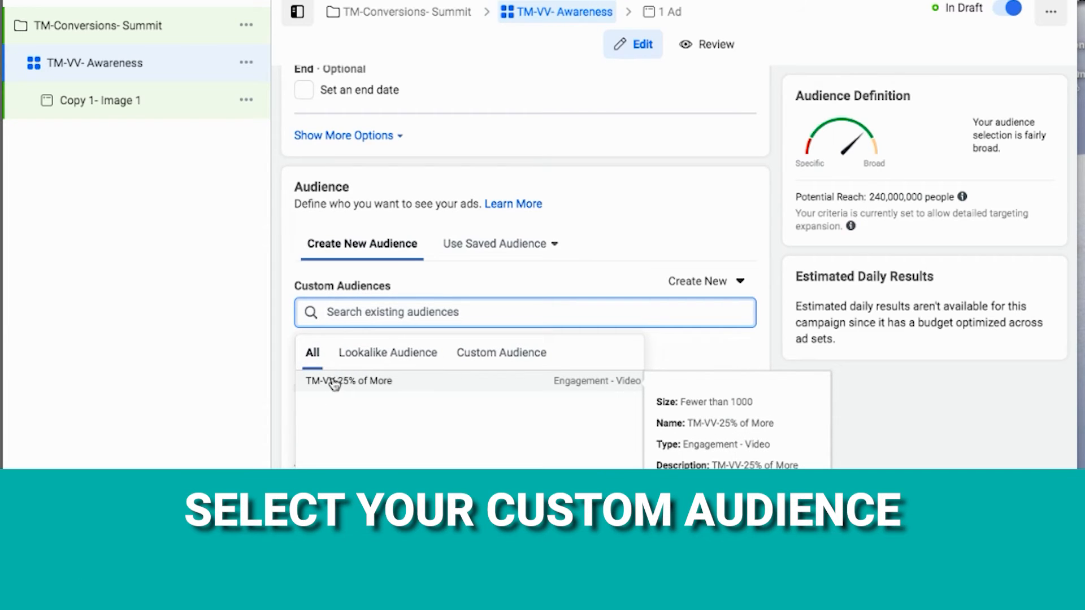
click(381, 385)
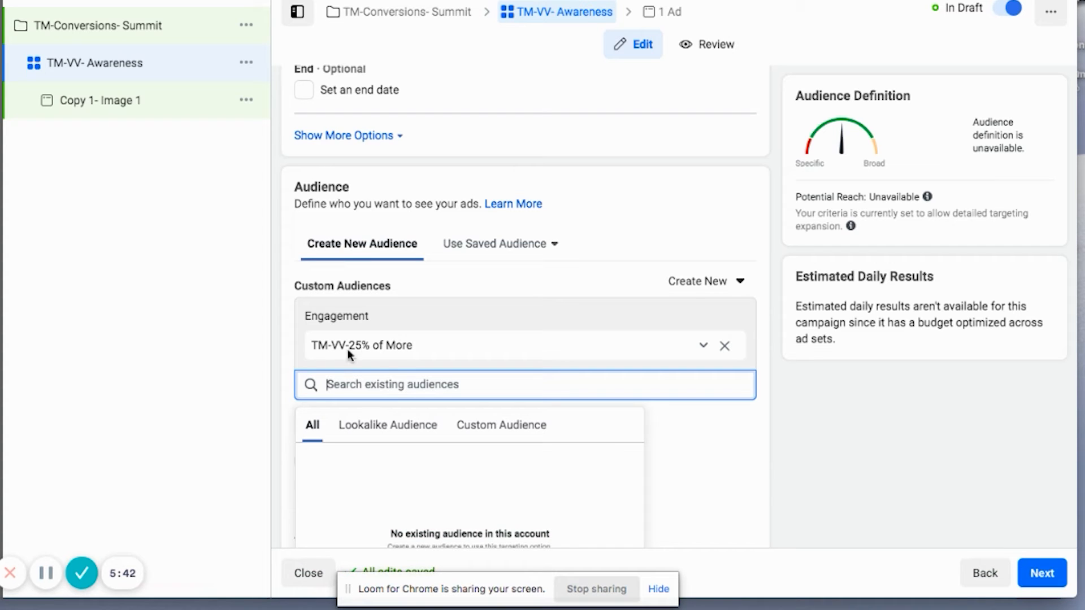
scroll(334, 352, down, 3)
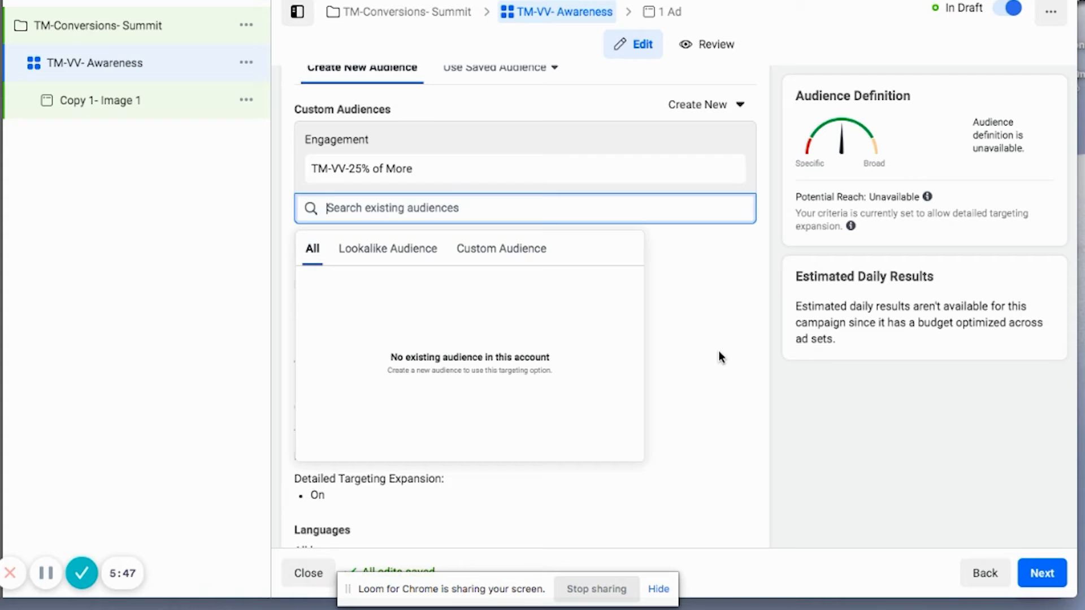
click(824, 519)
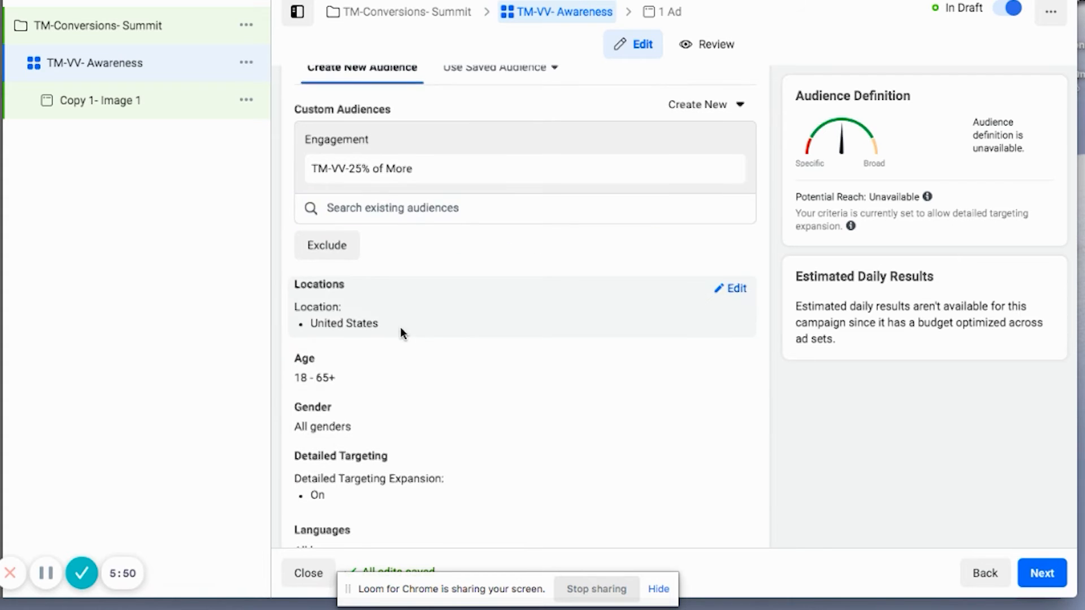
Step: Switch the ad set to Manual Placements and review the feeds, stories and Audience Network placement options
scroll(376, 327, down, 3)
scroll(368, 325, down, 10)
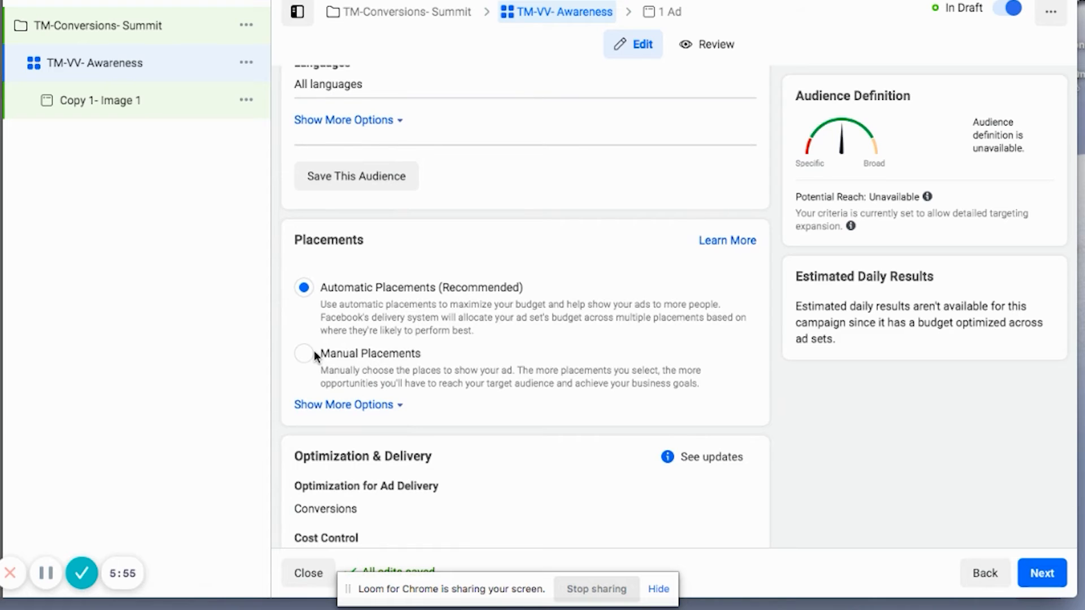
scroll(315, 353, down, 1)
click(315, 354)
scroll(351, 289, down, 6)
scroll(351, 287, down, 10)
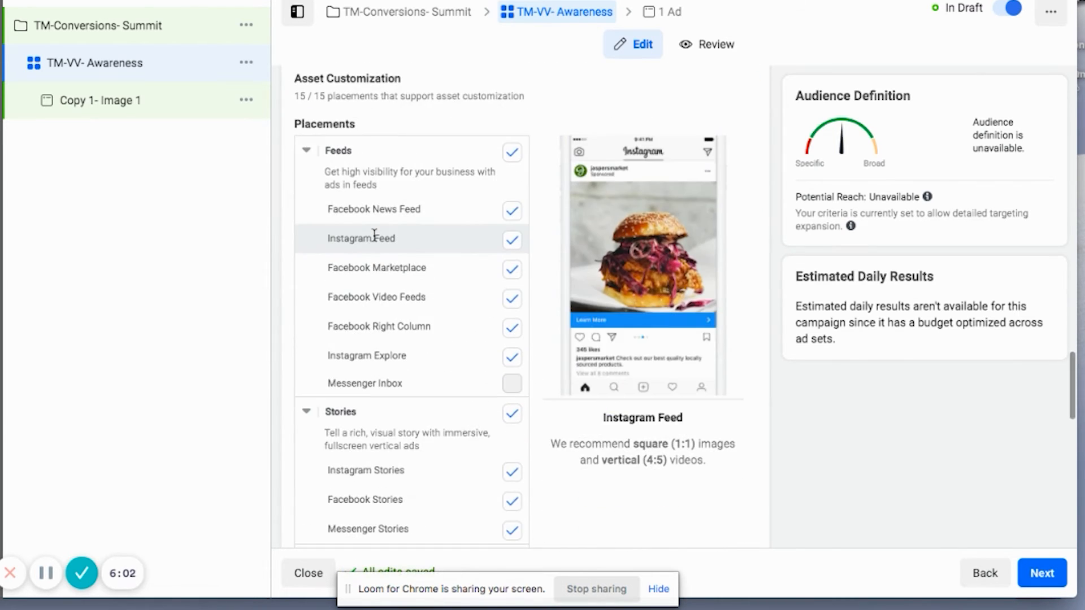
scroll(379, 300, down, 7)
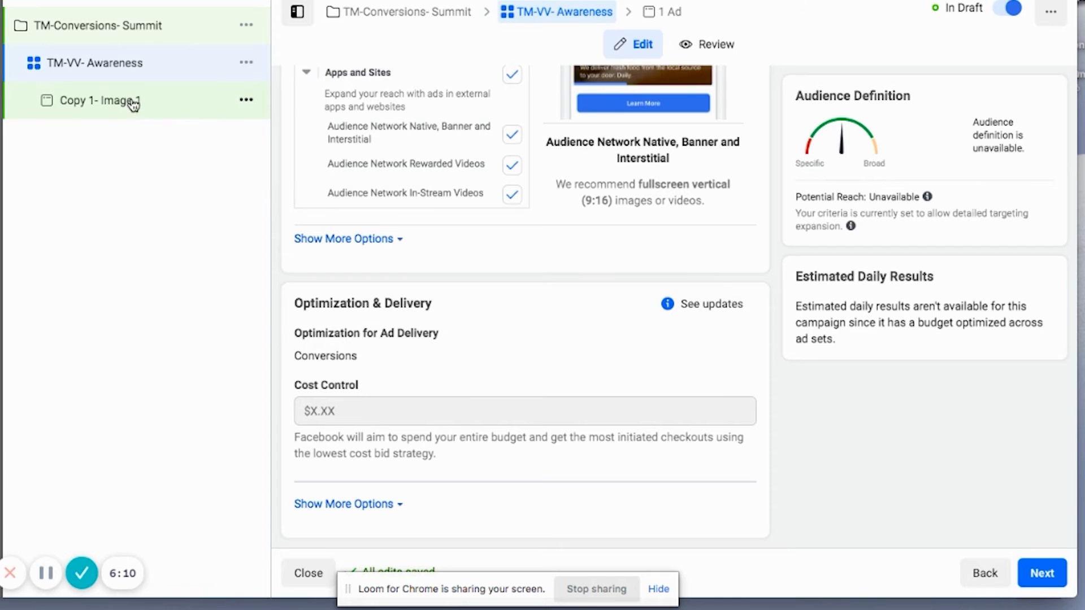
Step: Continue to the Copy 1- Image 1 ad and change its ad setup to Use Existing Post
click(1043, 574)
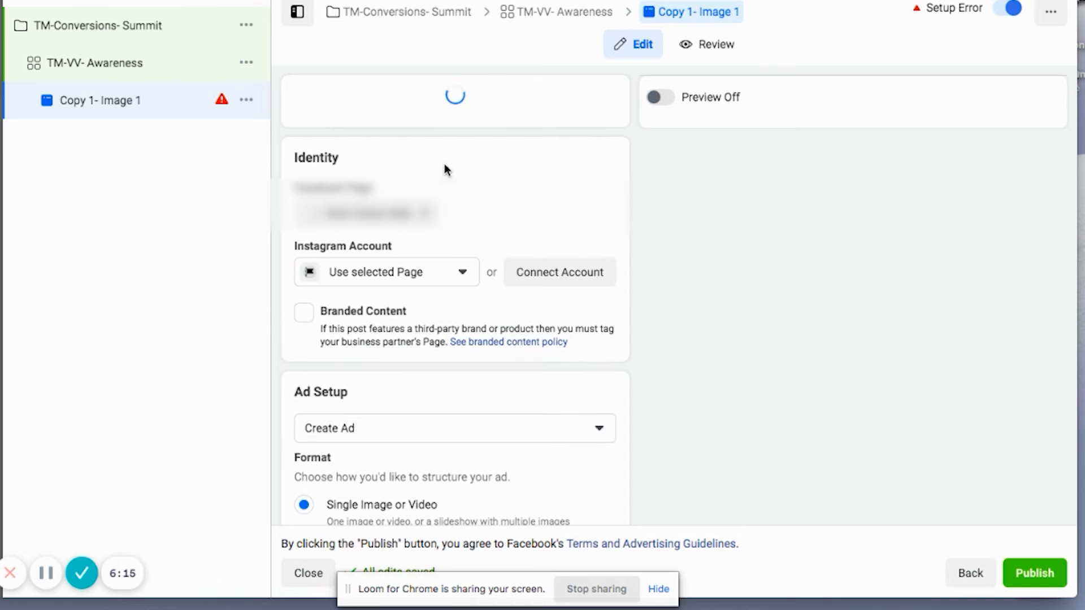
scroll(445, 169, down, 4)
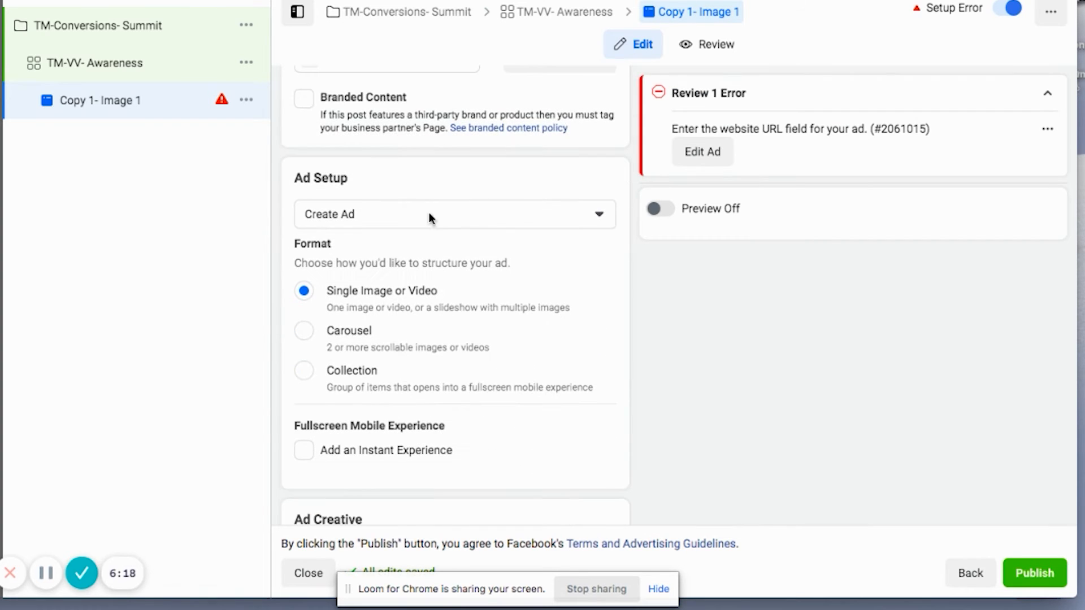
click(412, 216)
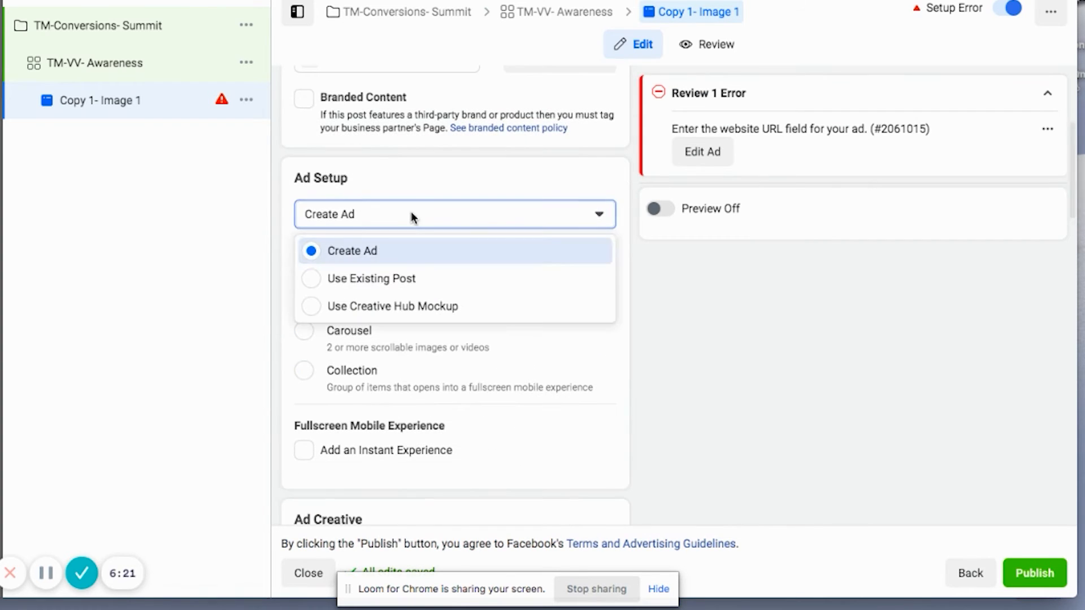
click(374, 280)
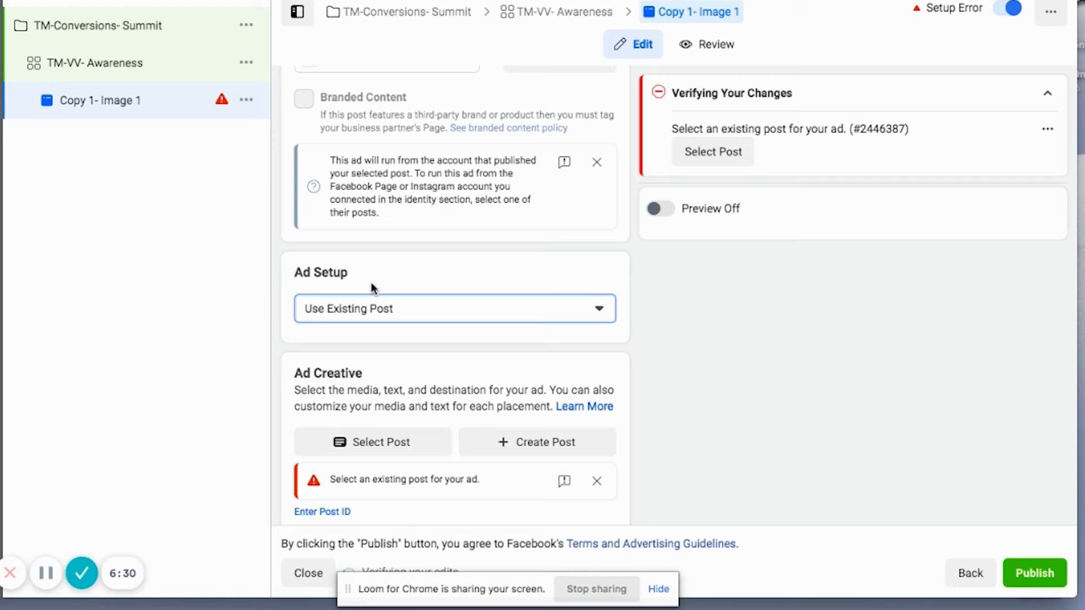
Step: Select the Facebook video post created Apr 19, 2021, "Bold Global DE&I Special Guest Condoleezza Rice", as the ad creative
click(356, 443)
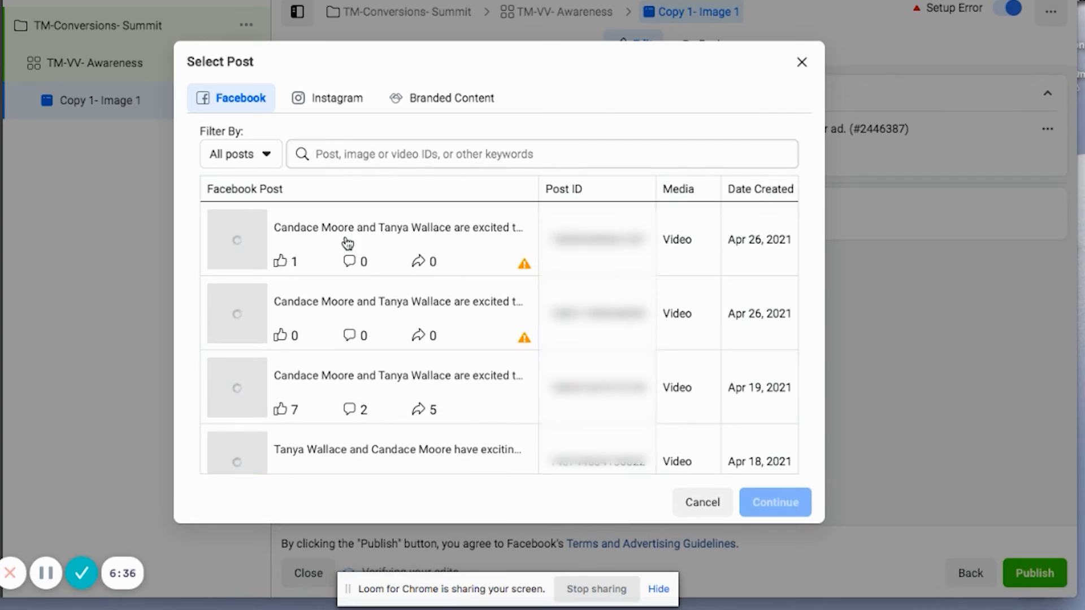
click(315, 388)
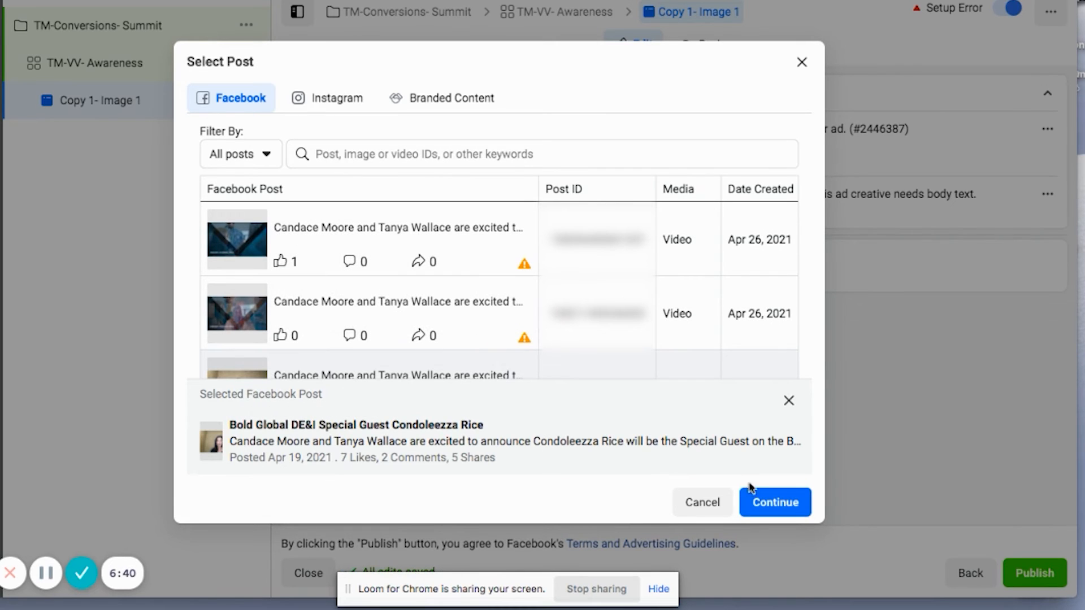
click(770, 503)
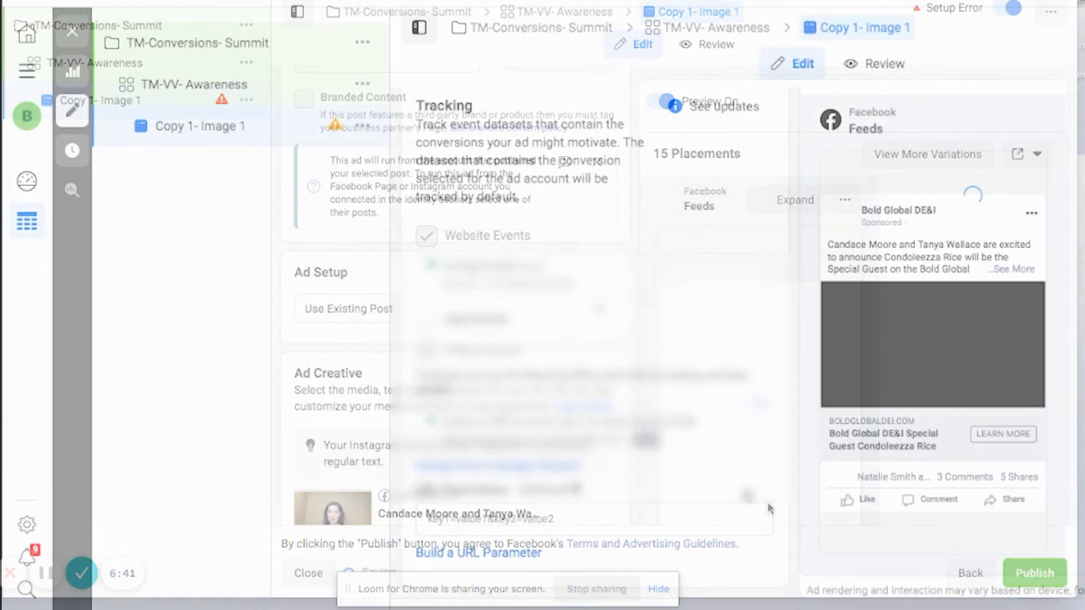